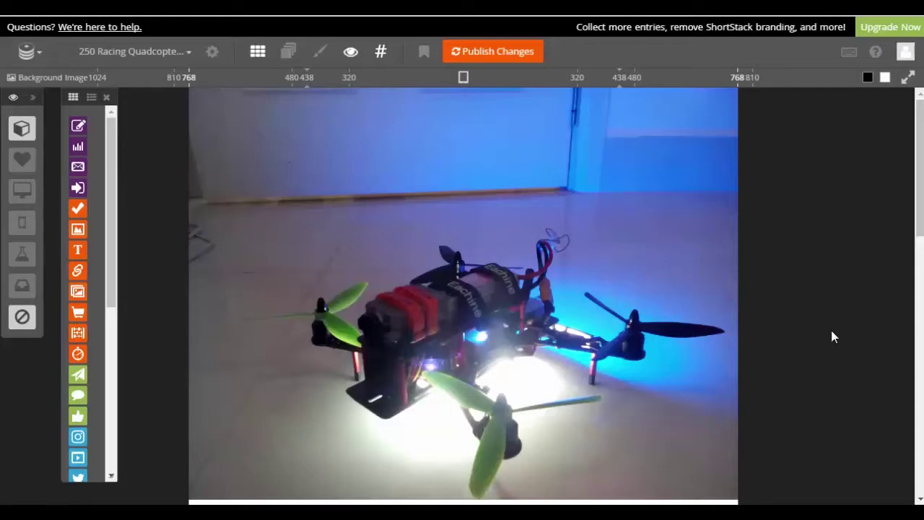
- Preview the Carbon Fiber theme on the campaign page, followed by the Christmas theme
{"action": "scroll", "coordinate": [806, 339], "scroll_direction": "down", "scroll_amount": 10}
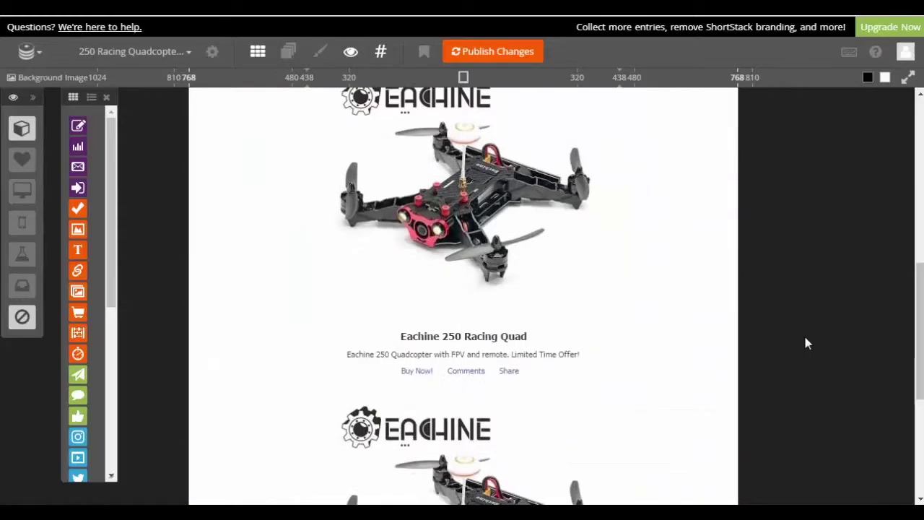
{"action": "scroll", "coordinate": [792, 349], "scroll_direction": "down", "scroll_amount": 5}
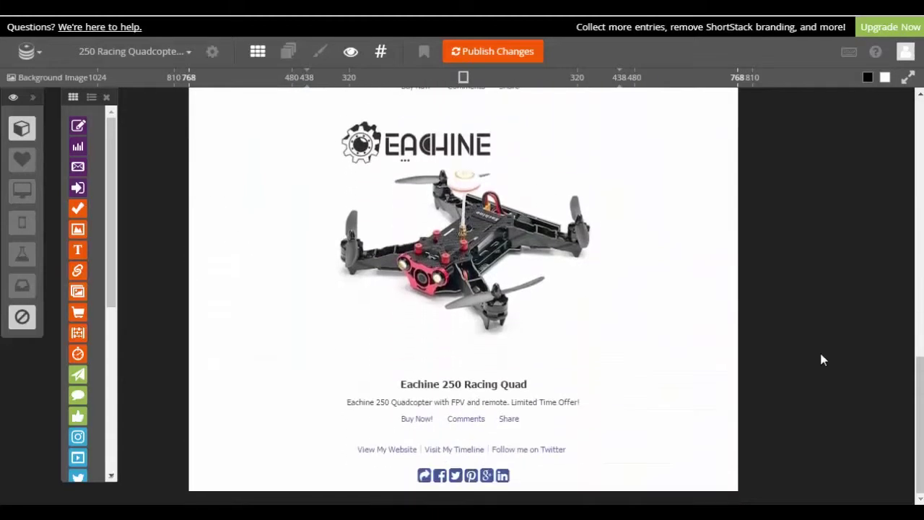
{"action": "scroll", "coordinate": [765, 351], "scroll_direction": "down", "scroll_amount": 2}
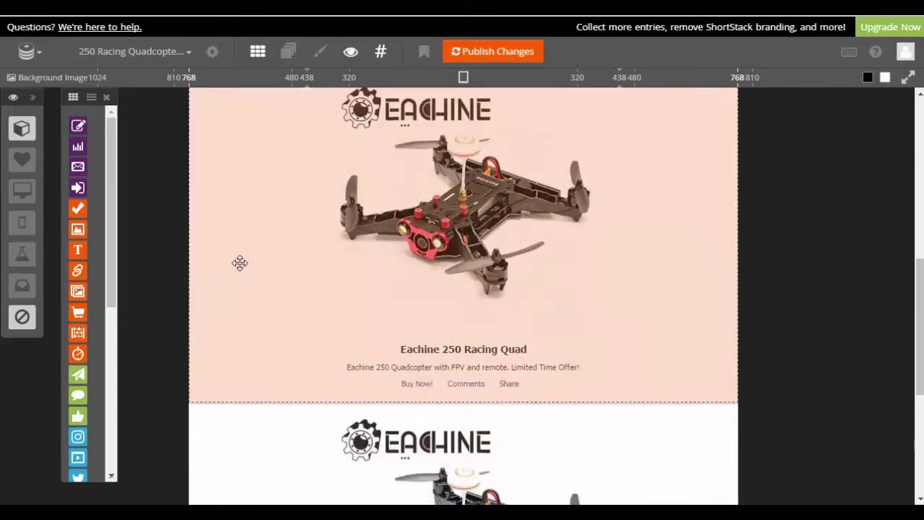
{"action": "scroll", "coordinate": [239, 263], "scroll_direction": "up", "scroll_amount": 15}
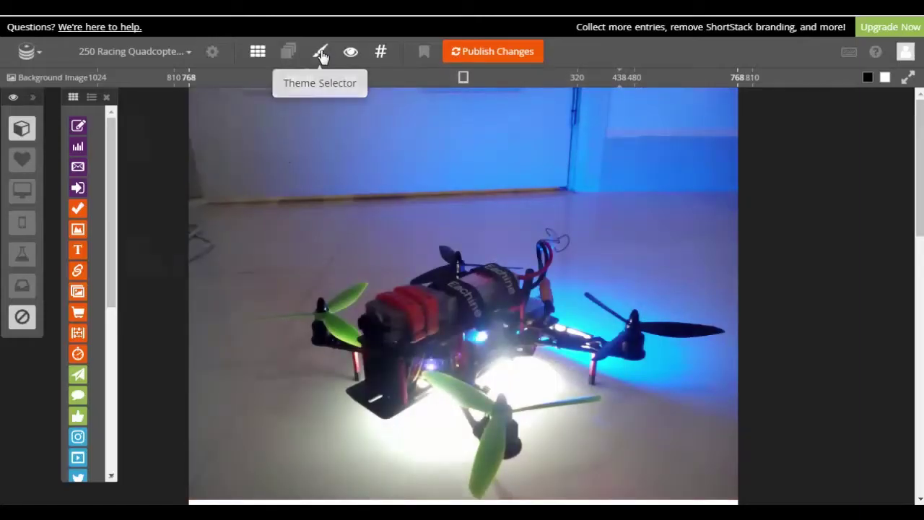
{"action": "left_click", "coordinate": [321, 55]}
{"action": "scroll", "coordinate": [265, 203], "scroll_direction": "down", "scroll_amount": 3}
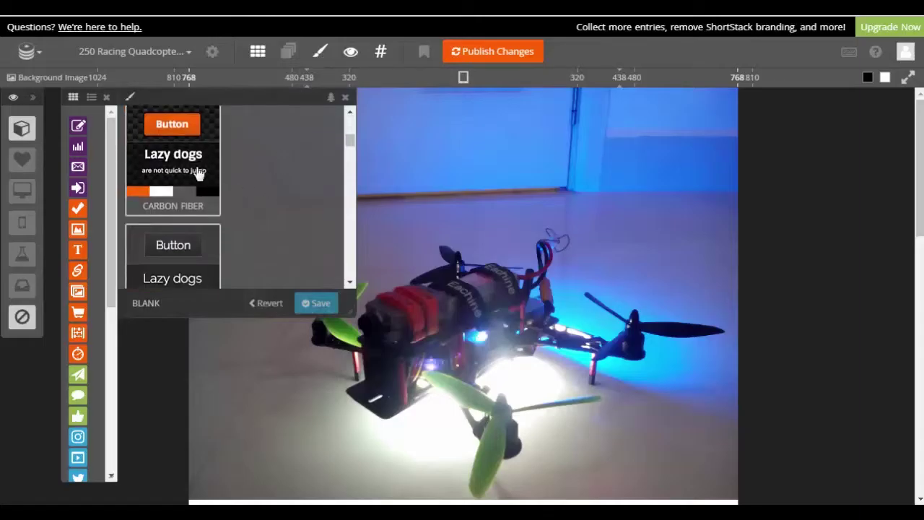
{"action": "left_click", "coordinate": [199, 173]}
{"action": "scroll", "coordinate": [570, 265], "scroll_direction": "down", "scroll_amount": 10}
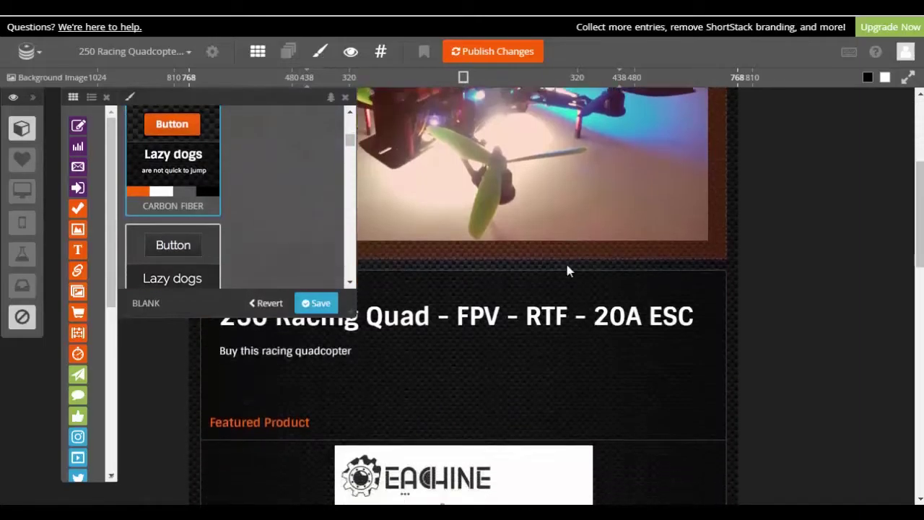
{"action": "scroll", "coordinate": [312, 205], "scroll_direction": "down", "scroll_amount": 1}
{"action": "scroll", "coordinate": [311, 205], "scroll_direction": "down", "scroll_amount": 4}
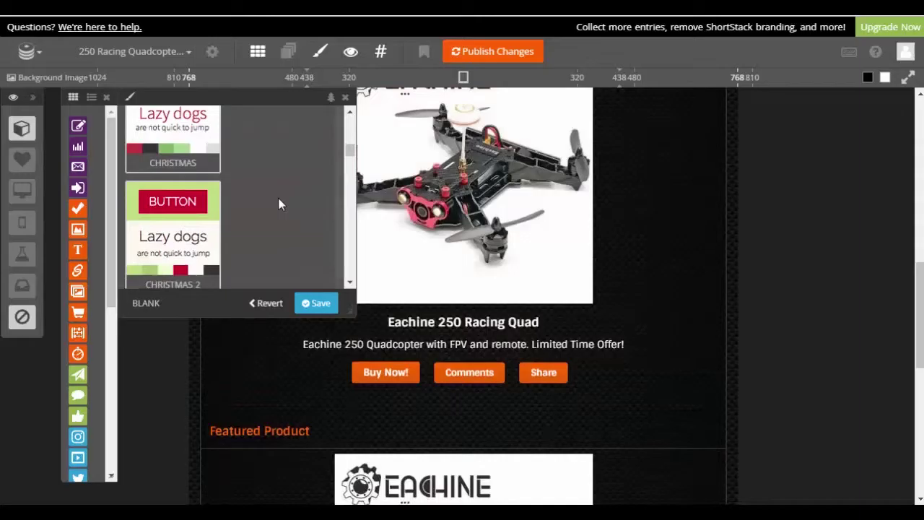
{"action": "left_click", "coordinate": [179, 129]}
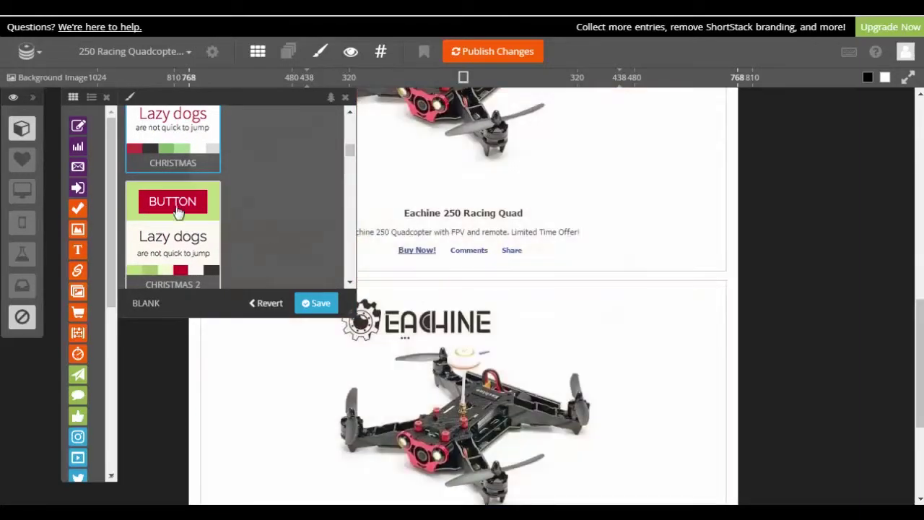
- Preview the Gargoyle theme on the campaign page
{"action": "scroll", "coordinate": [216, 211], "scroll_direction": "down", "scroll_amount": 5}
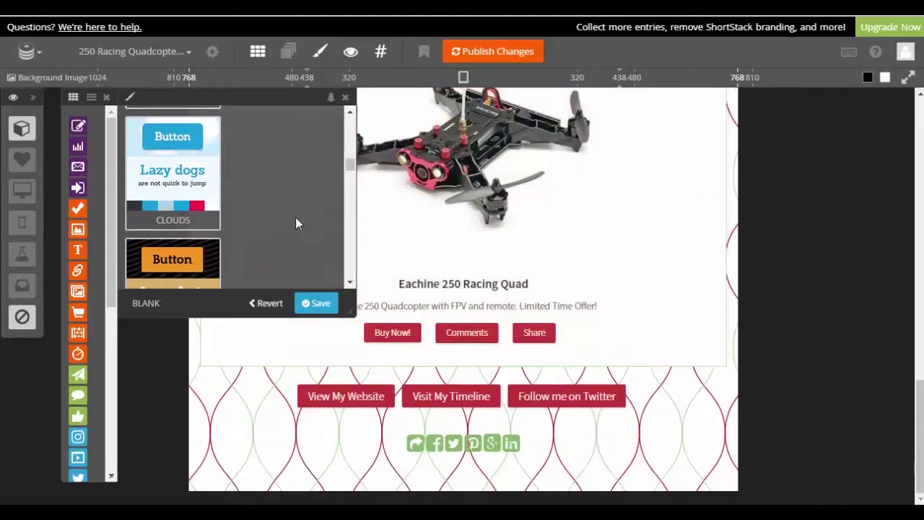
{"action": "scroll", "coordinate": [273, 220], "scroll_direction": "down", "scroll_amount": 3}
{"action": "scroll", "coordinate": [273, 219], "scroll_direction": "down", "scroll_amount": 4}
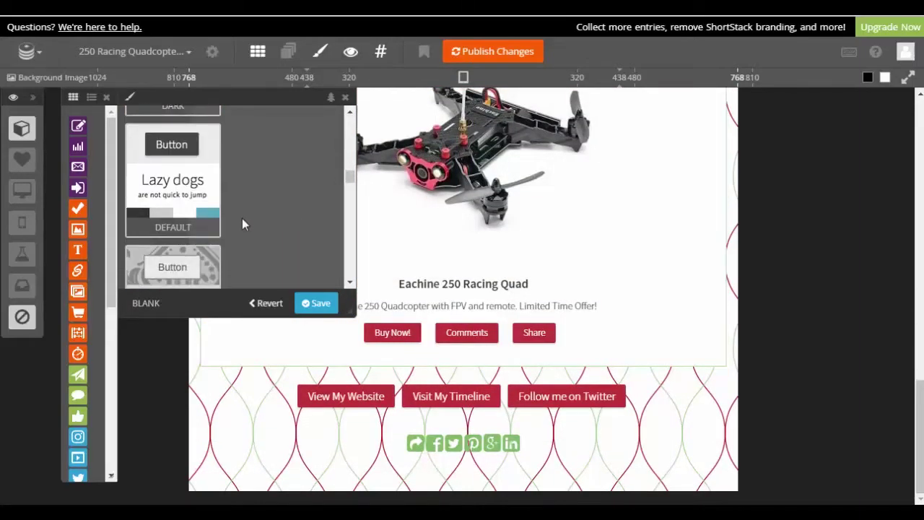
{"action": "left_click", "coordinate": [182, 227]}
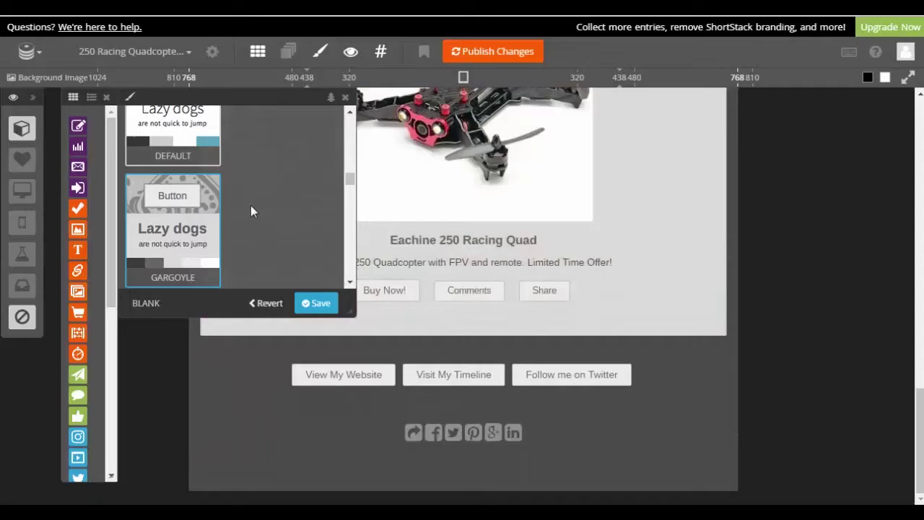
- Apply the Halloween theme to the campaign and save it
{"action": "scroll", "coordinate": [251, 207], "scroll_direction": "down", "scroll_amount": 1}
{"action": "scroll", "coordinate": [251, 207], "scroll_direction": "down", "scroll_amount": 4}
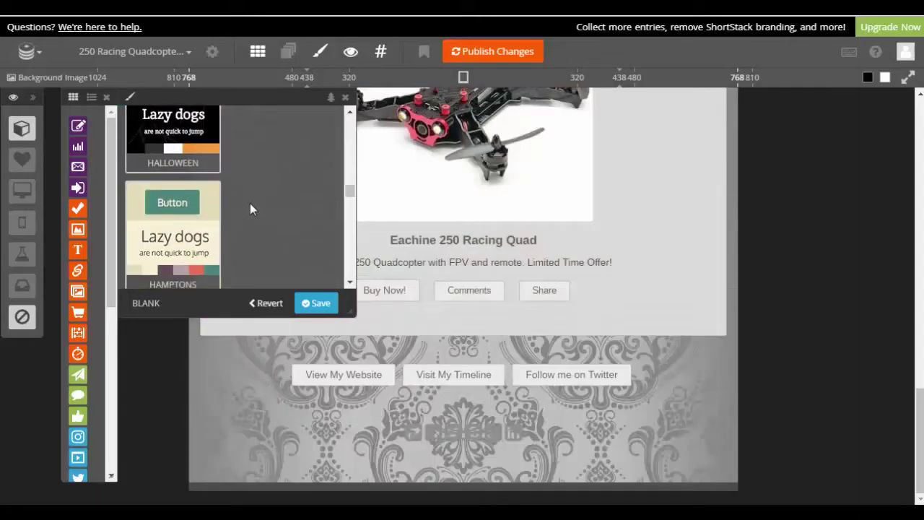
{"action": "scroll", "coordinate": [191, 214], "scroll_direction": "up", "scroll_amount": 2}
{"action": "left_click", "coordinate": [187, 245]}
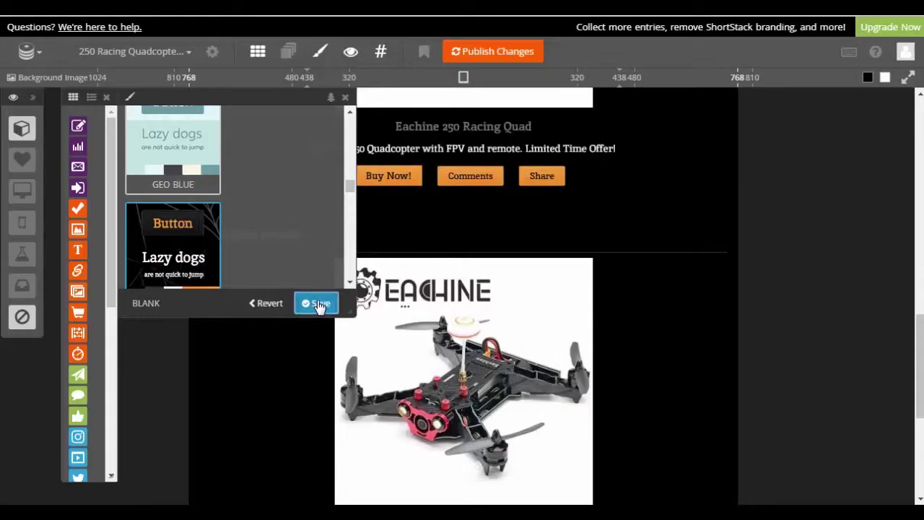
{"action": "left_click", "coordinate": [318, 303]}
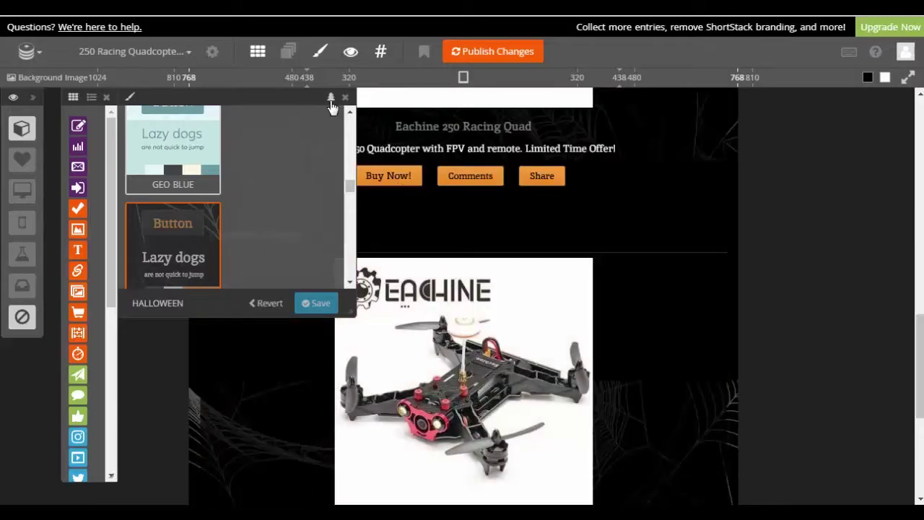
- Apply the Spotlight theme to the campaign, save it and close the theme selector
{"action": "scroll", "coordinate": [239, 249], "scroll_direction": "down", "scroll_amount": 2}
{"action": "scroll", "coordinate": [241, 231], "scroll_direction": "down", "scroll_amount": 6}
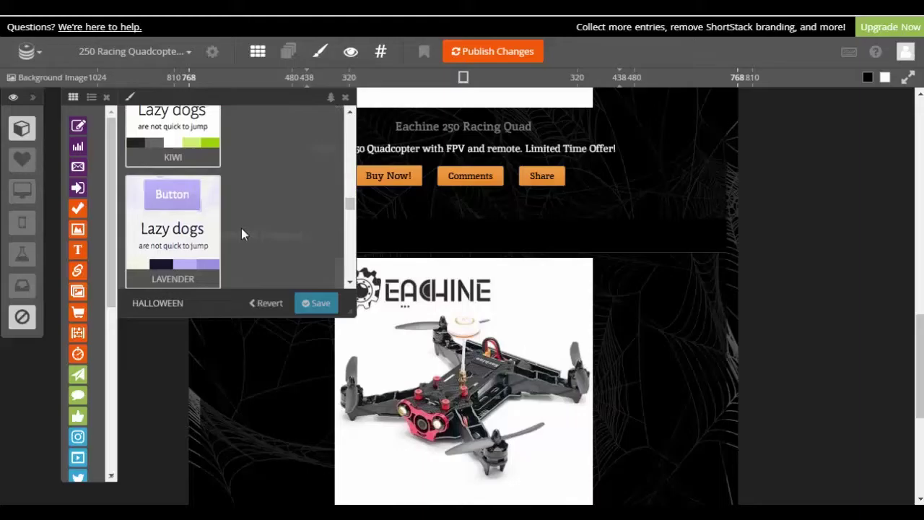
{"action": "scroll", "coordinate": [242, 234], "scroll_direction": "down", "scroll_amount": 8}
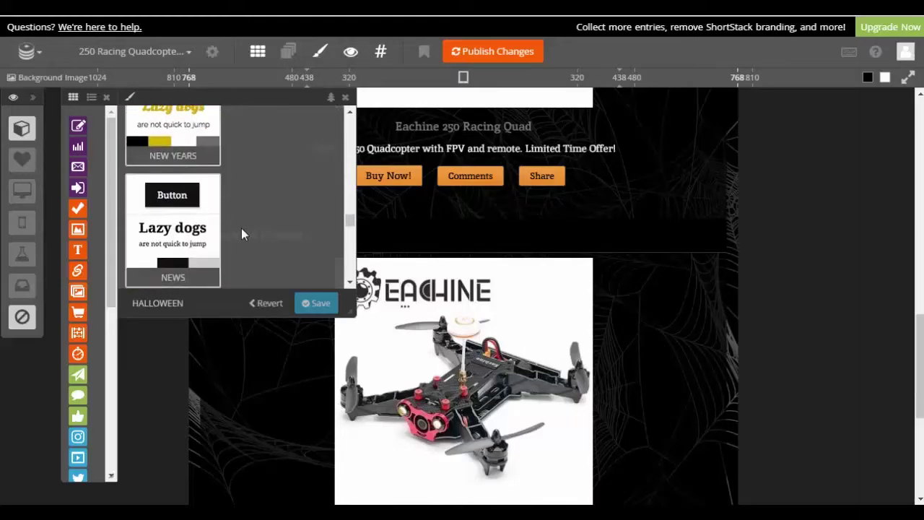
{"action": "scroll", "coordinate": [241, 234], "scroll_direction": "down", "scroll_amount": 8}
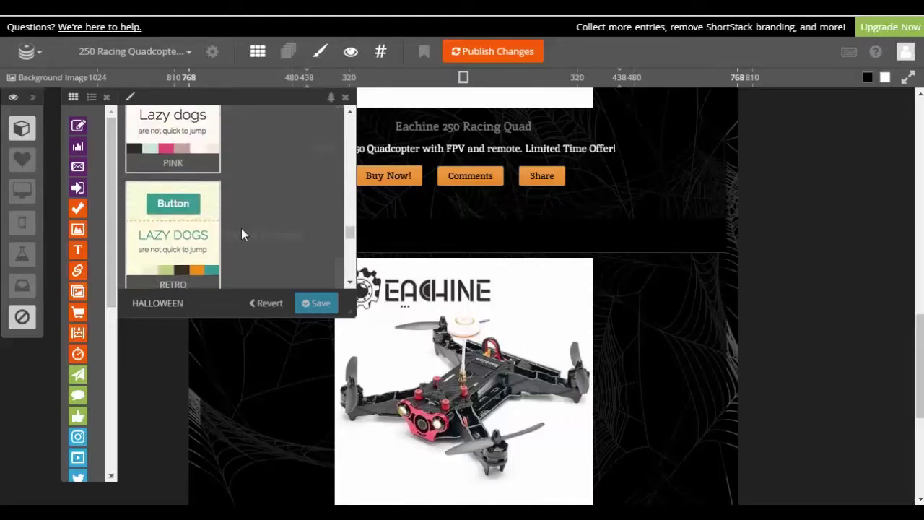
{"action": "scroll", "coordinate": [242, 229], "scroll_direction": "down", "scroll_amount": 6}
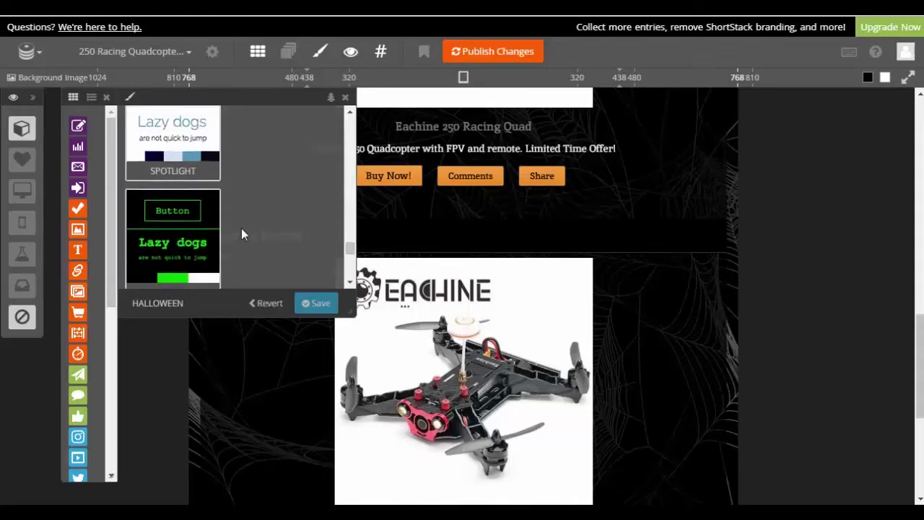
{"action": "scroll", "coordinate": [241, 228], "scroll_direction": "up", "scroll_amount": 2}
{"action": "left_click", "coordinate": [192, 251]}
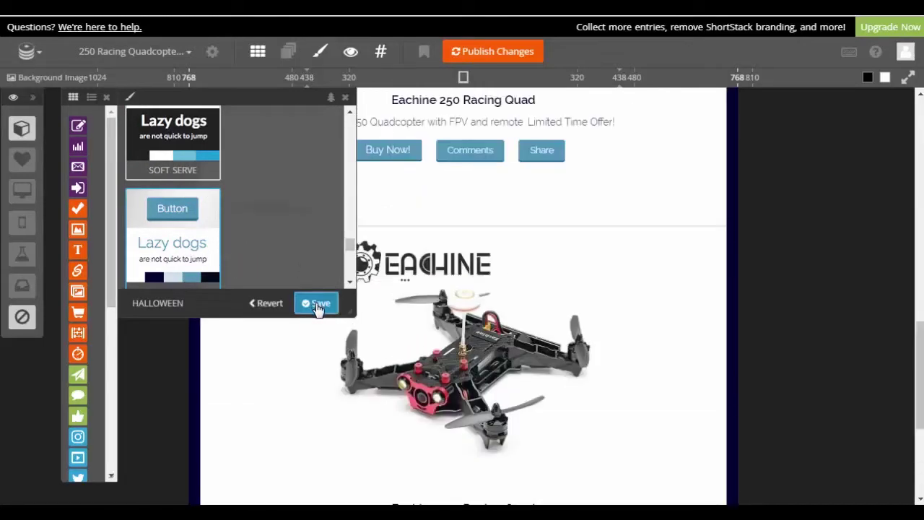
{"action": "left_click", "coordinate": [316, 302]}
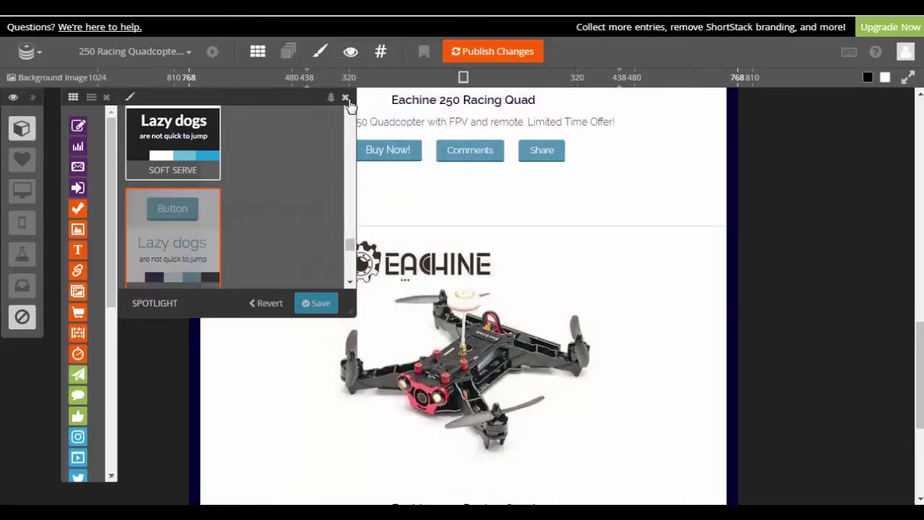
{"action": "left_click", "coordinate": [345, 99]}
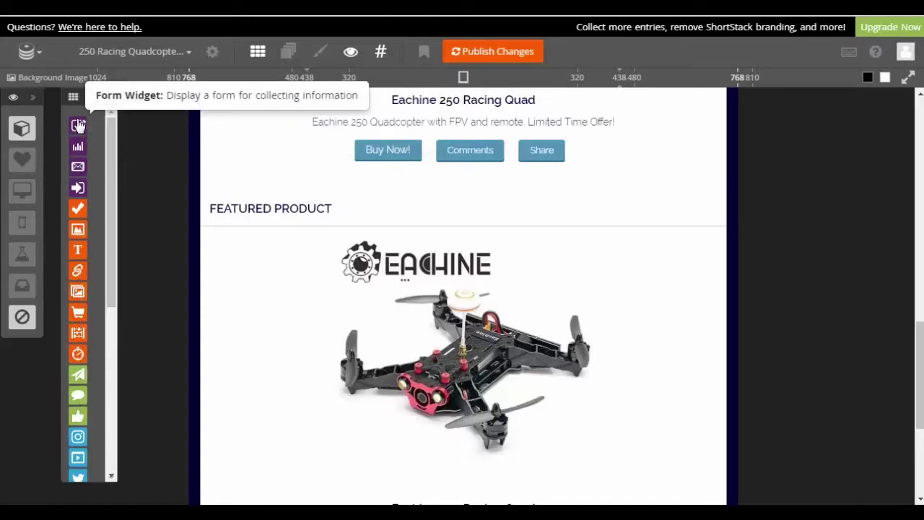
- Add a Form widget to the product area of the campaign page
{"action": "scroll", "coordinate": [293, 315], "scroll_direction": "down", "scroll_amount": 2}
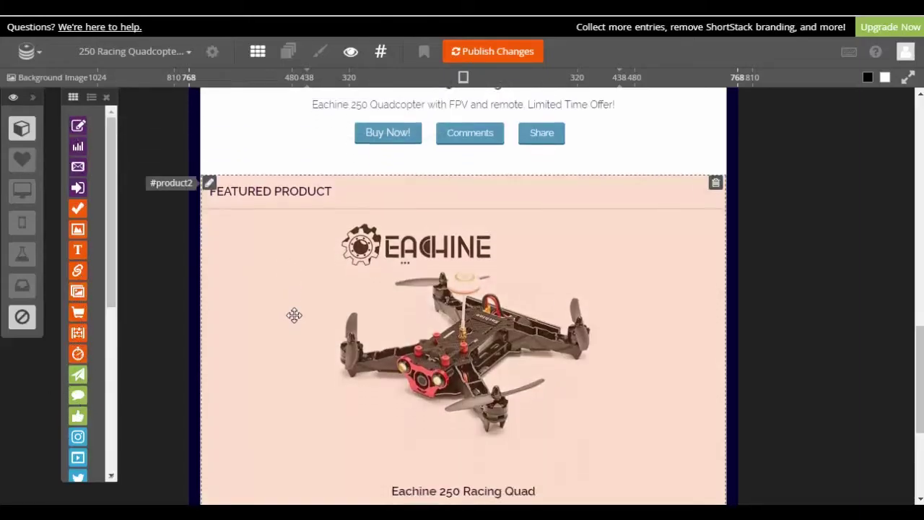
{"action": "scroll", "coordinate": [294, 314], "scroll_direction": "down", "scroll_amount": 2}
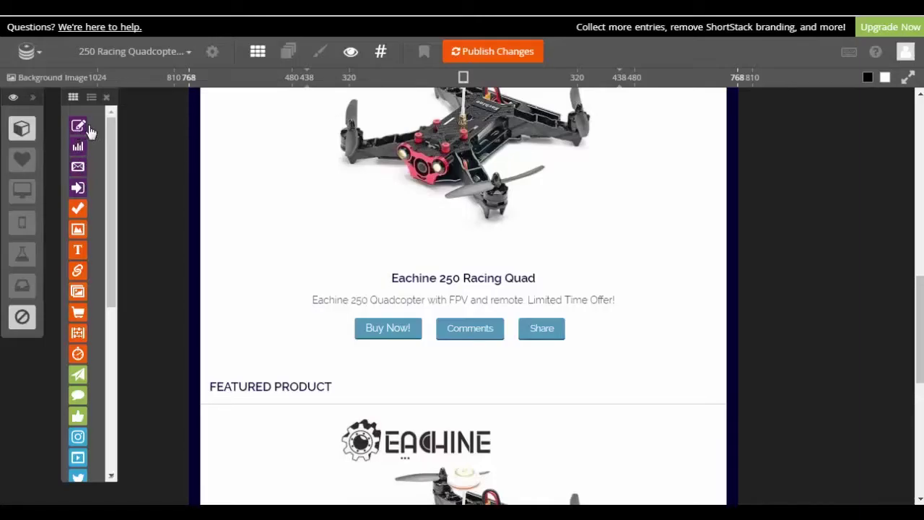
{"action": "left_click_drag", "start_coordinate": [78, 127], "coordinate": [320, 320]}
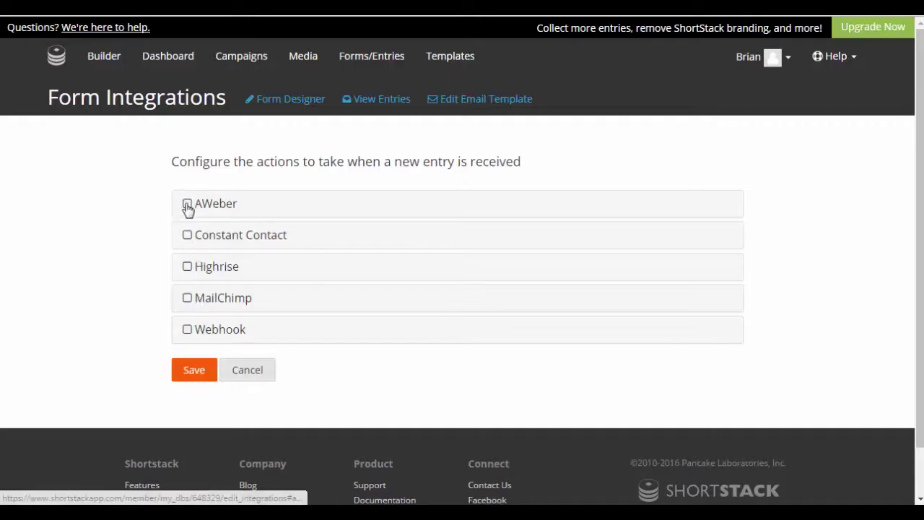
- Expand the AWeber entry in the form integrations and examine its subscriber option
{"action": "left_click", "coordinate": [187, 205]}
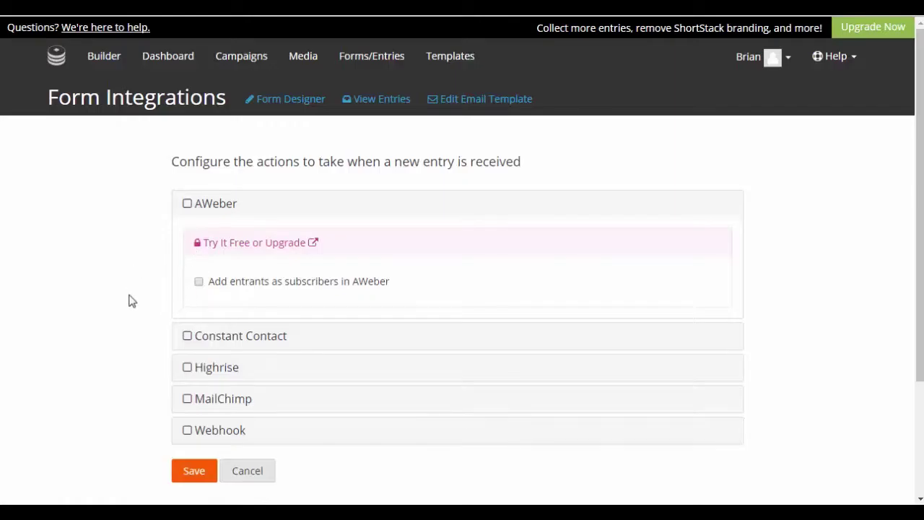
{"action": "scroll", "coordinate": [126, 303], "scroll_direction": "down", "scroll_amount": 2}
{"action": "scroll", "coordinate": [120, 271], "scroll_direction": "up", "scroll_amount": 2}
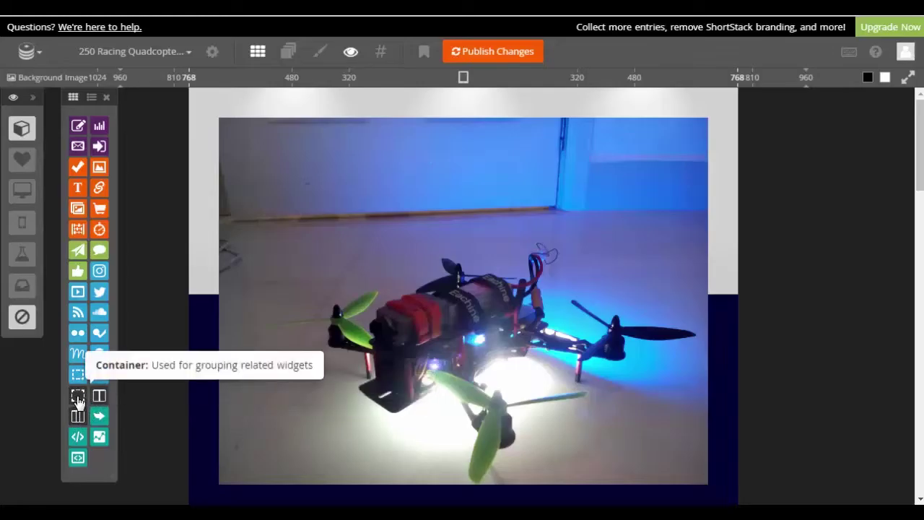
- Insert a Two Column Layout between the header image and the 250 Racing Quad title section
{"action": "left_click_drag", "start_coordinate": [78, 398], "coordinate": [401, 484]}
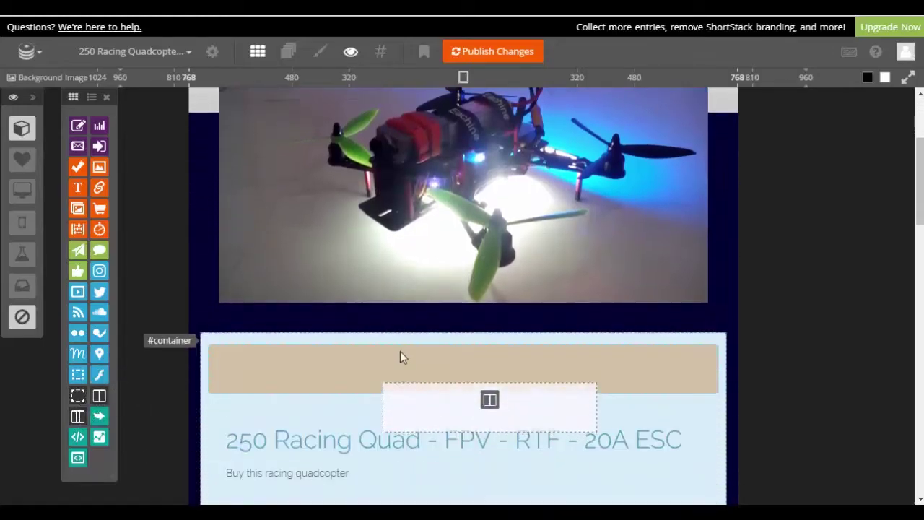
{"action": "mouse_move", "coordinate": [402, 357]}
{"action": "left_mouse_down"}
{"action": "mouse_move", "coordinate": [401, 345]}
{"action": "mouse_move", "coordinate": [395, 353]}
{"action": "left_mouse_up"}
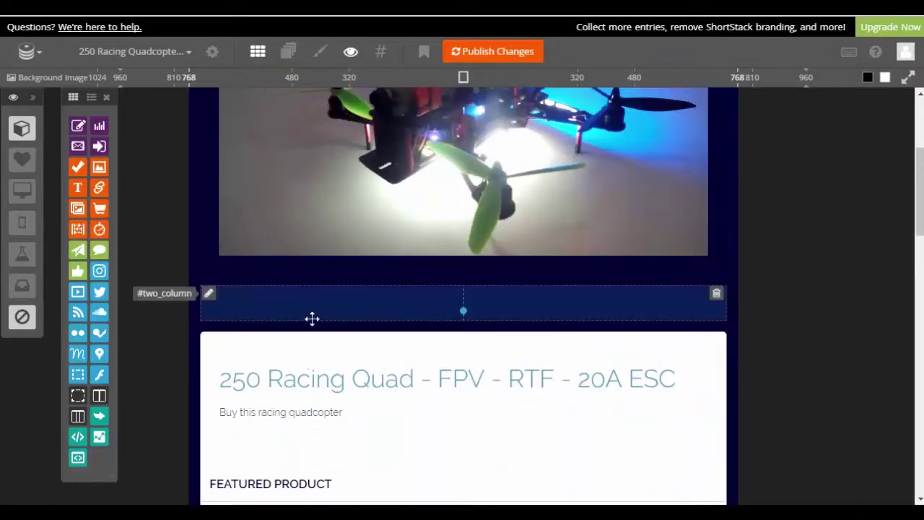
- Add a Like widget to the first column and a Video widget to the second, saving both with default settings
{"action": "left_click_drag", "start_coordinate": [78, 270], "coordinate": [250, 311]}
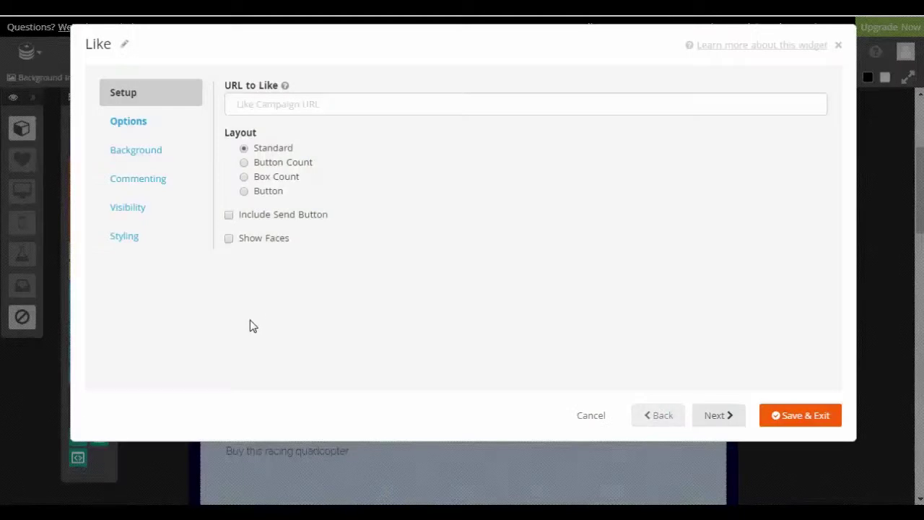
{"action": "left_click", "coordinate": [786, 415]}
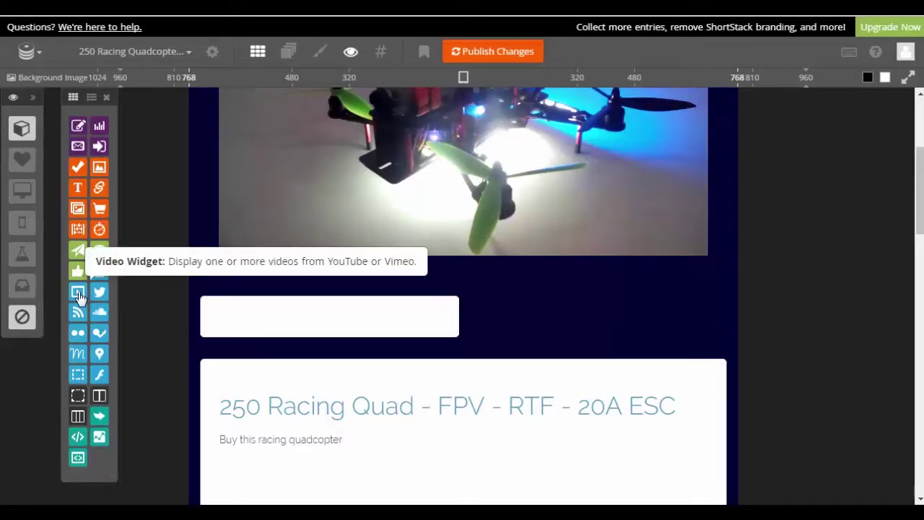
{"action": "left_click_drag", "start_coordinate": [78, 291], "coordinate": [517, 322]}
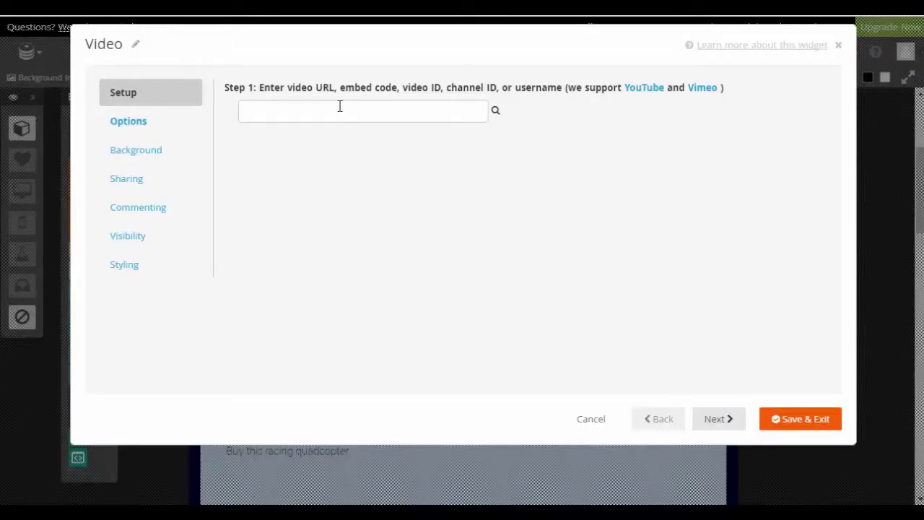
{"action": "left_click", "coordinate": [787, 419]}
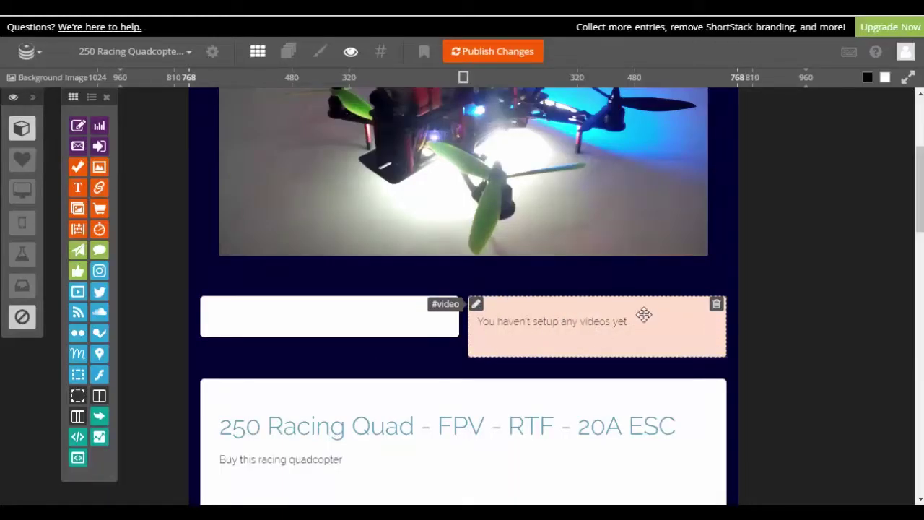
- Delete the Video and Like widgets from the two-column layout
{"action": "left_click", "coordinate": [718, 304]}
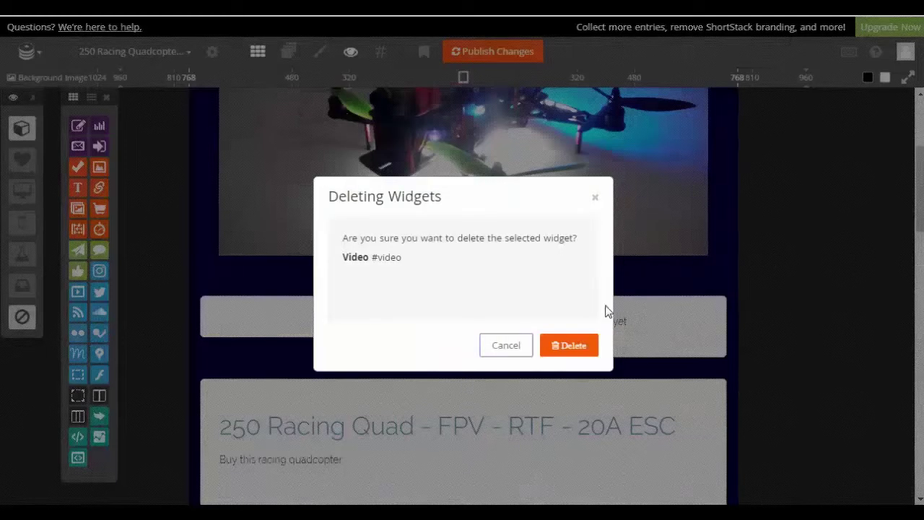
{"action": "left_click", "coordinate": [549, 346]}
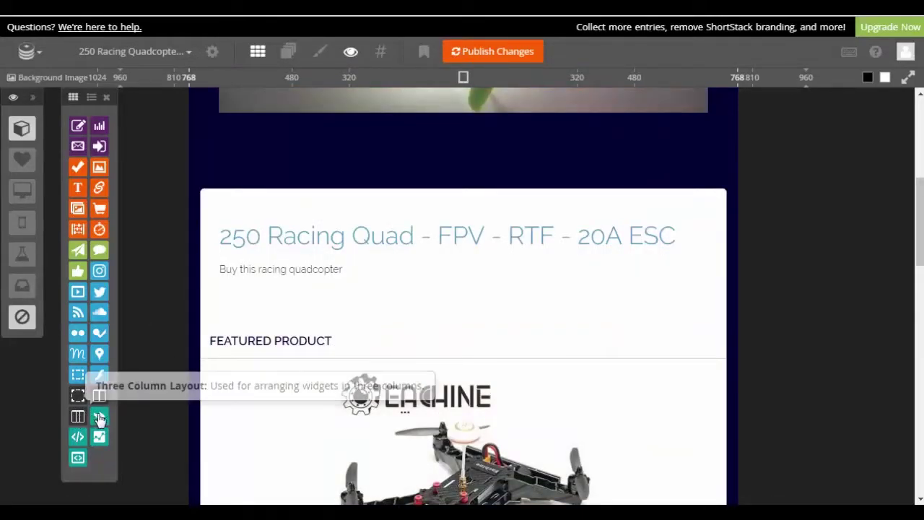
{"action": "scroll", "coordinate": [165, 430], "scroll_direction": "up", "scroll_amount": 2}
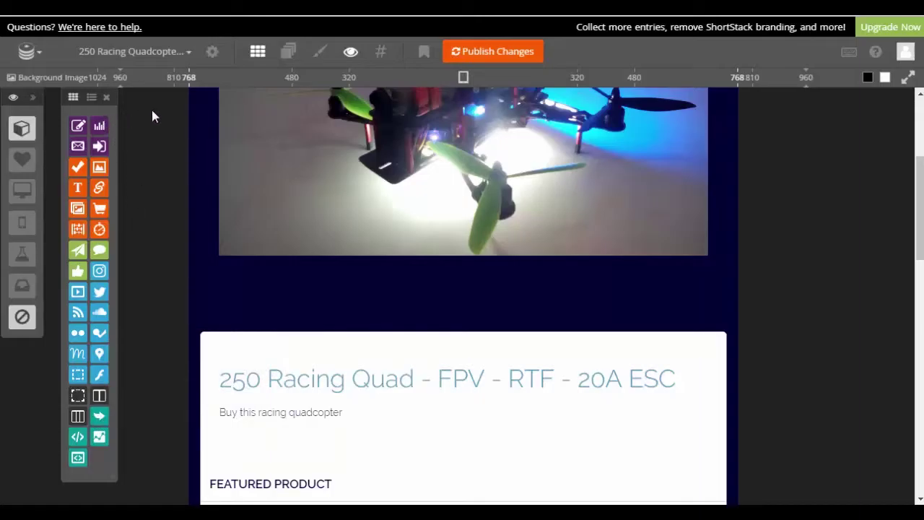
- Try adding an Action widget with a Show action for the Header Image and examine the other available effects
{"action": "left_click", "coordinate": [290, 58]}
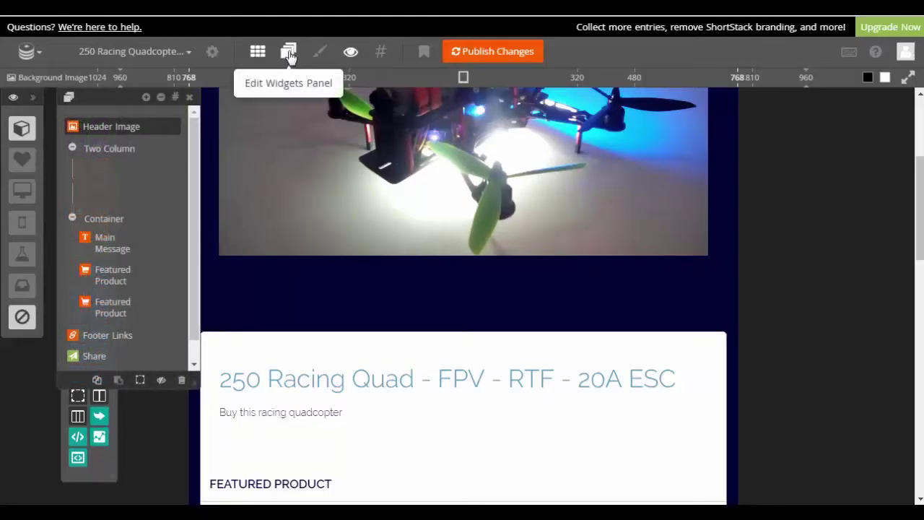
{"action": "left_click", "coordinate": [288, 56]}
{"action": "left_click_drag", "start_coordinate": [99, 416], "coordinate": [161, 359]}
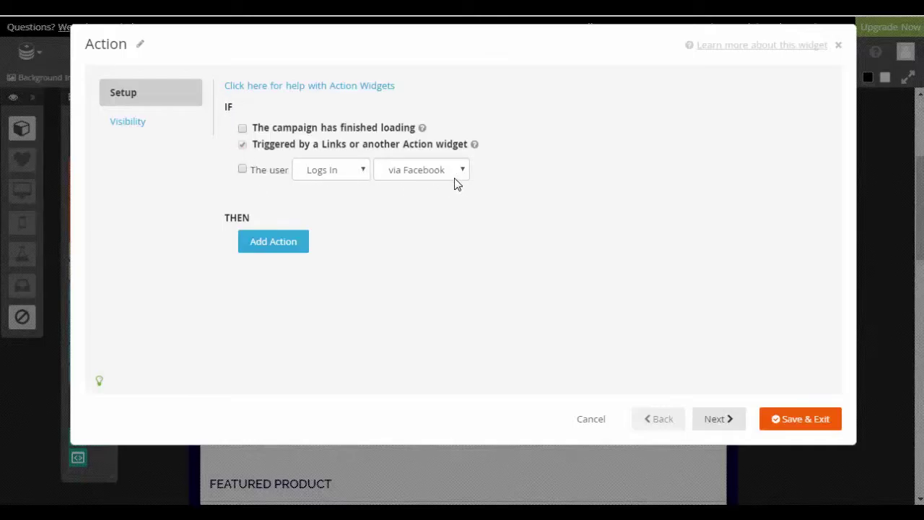
{"action": "left_click", "coordinate": [284, 251]}
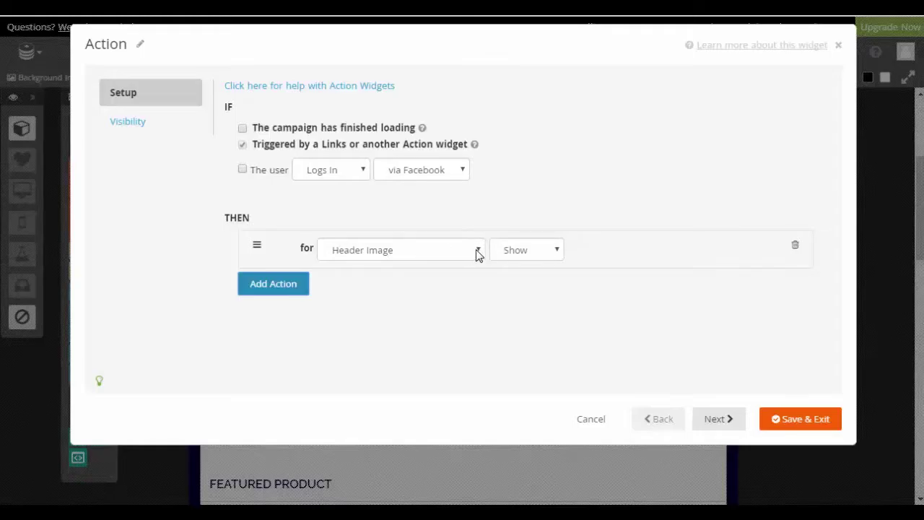
{"action": "left_click", "coordinate": [556, 253]}
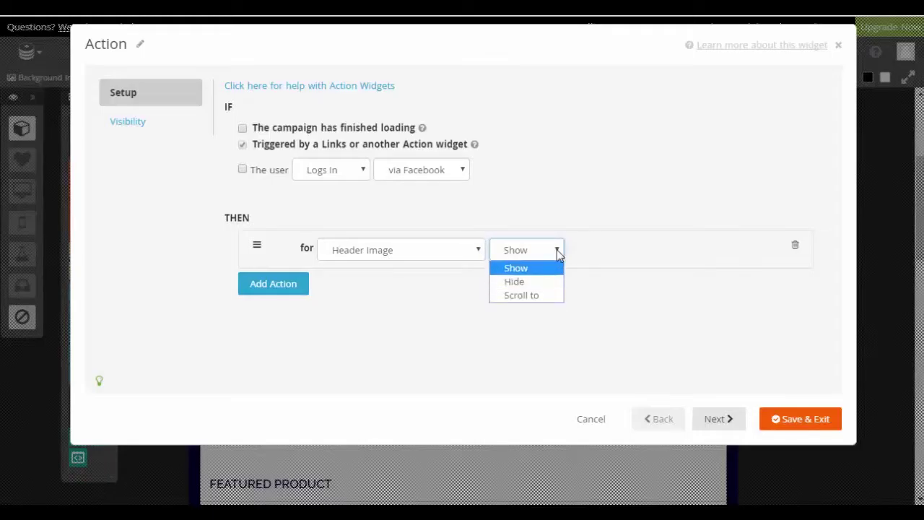
{"action": "left_click", "coordinate": [574, 235]}
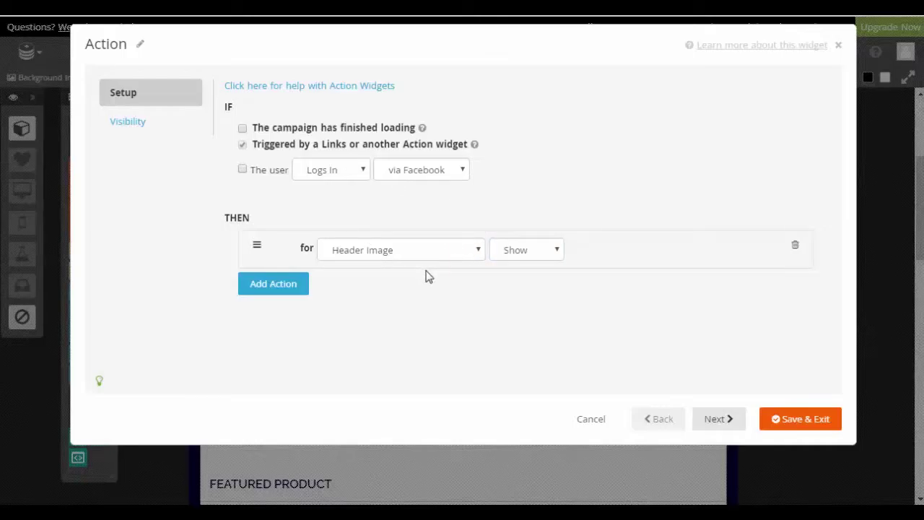
- Try targeting the Action widget at the Main Message, and discard the widget without saving
{"action": "left_click", "coordinate": [405, 250]}
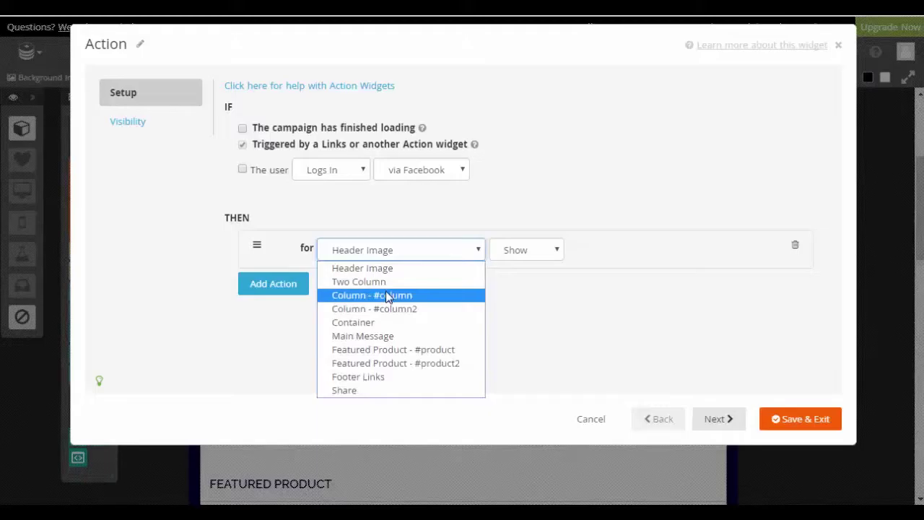
{"action": "left_click", "coordinate": [375, 337]}
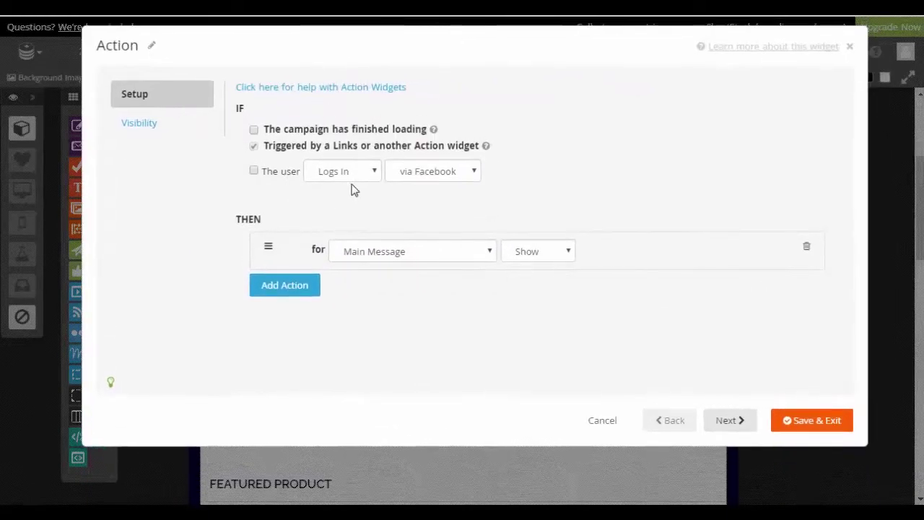
{"action": "left_click", "coordinate": [484, 261]}
{"action": "left_click", "coordinate": [489, 257]}
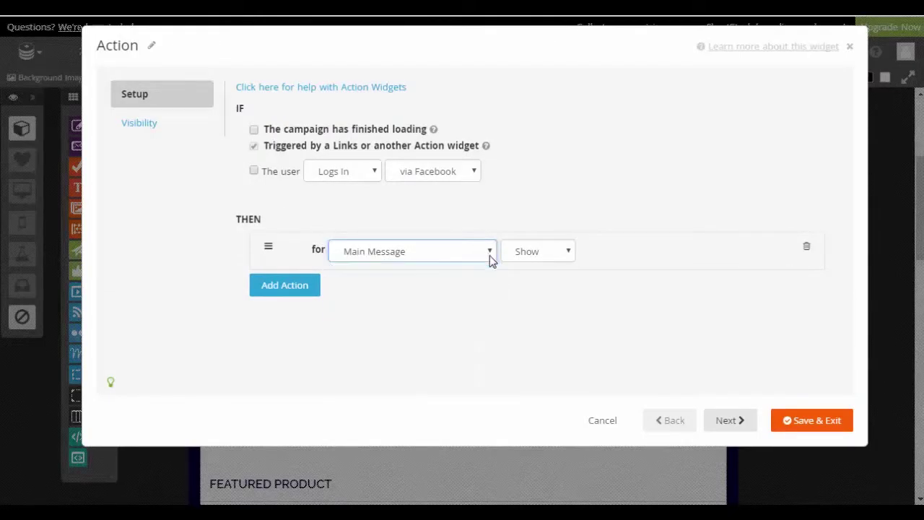
{"action": "left_click", "coordinate": [611, 427]}
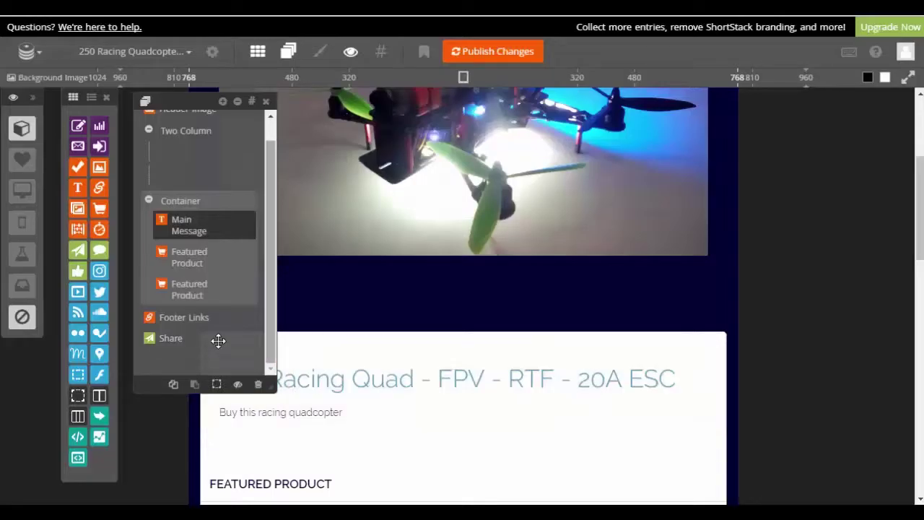
- Examine the Main Message widget's visibility, background and commenting settings, and close them without changes
{"action": "scroll", "coordinate": [186, 246], "scroll_direction": "up", "scroll_amount": 1}
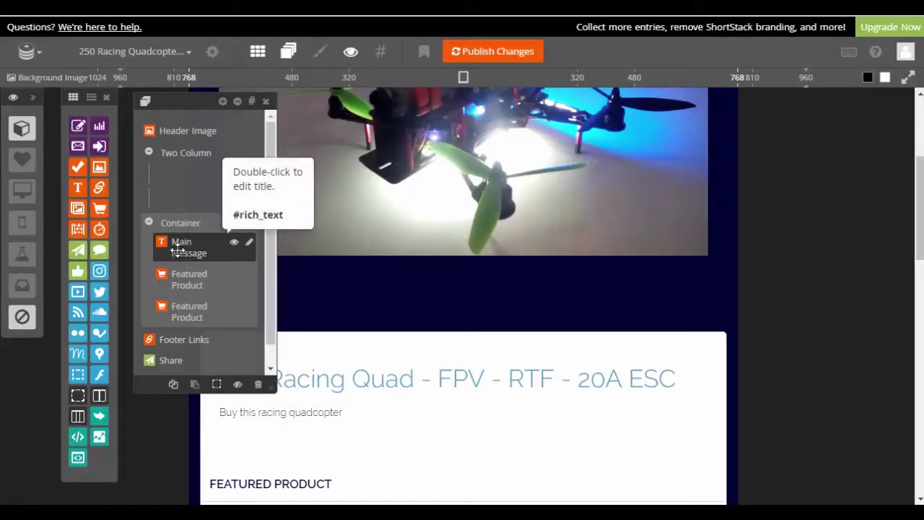
{"action": "left_click", "coordinate": [236, 246]}
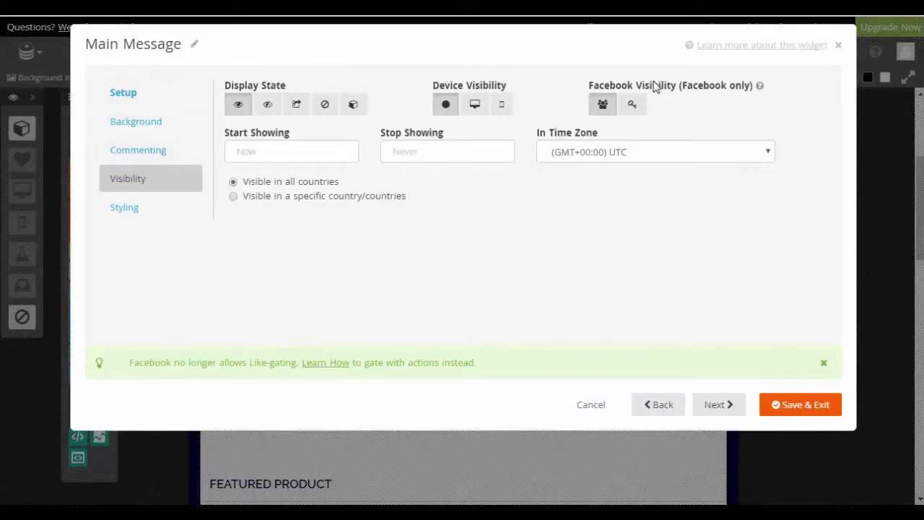
{"action": "left_click", "coordinate": [137, 123]}
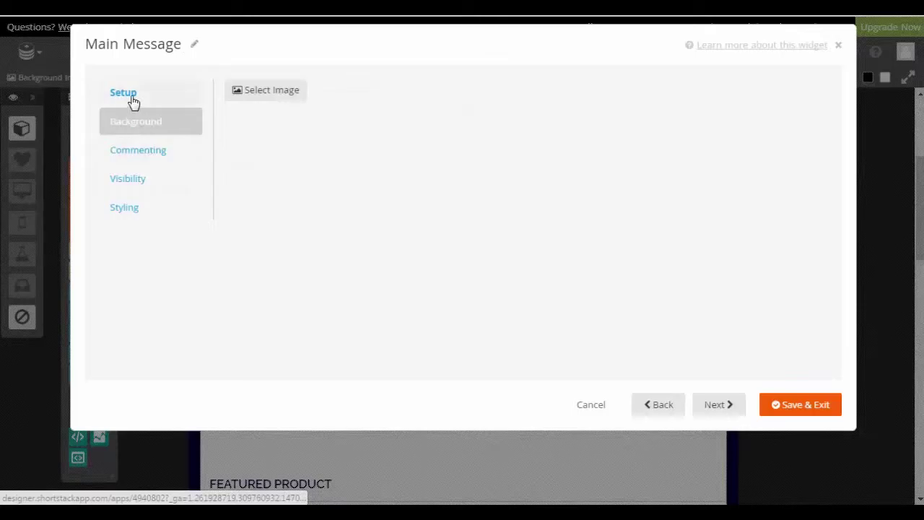
{"action": "left_click", "coordinate": [125, 153]}
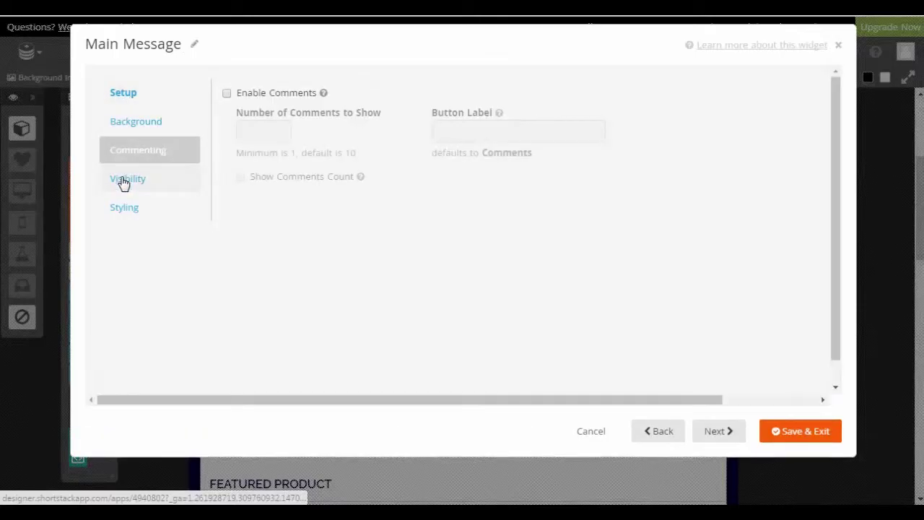
{"action": "left_click", "coordinate": [125, 181]}
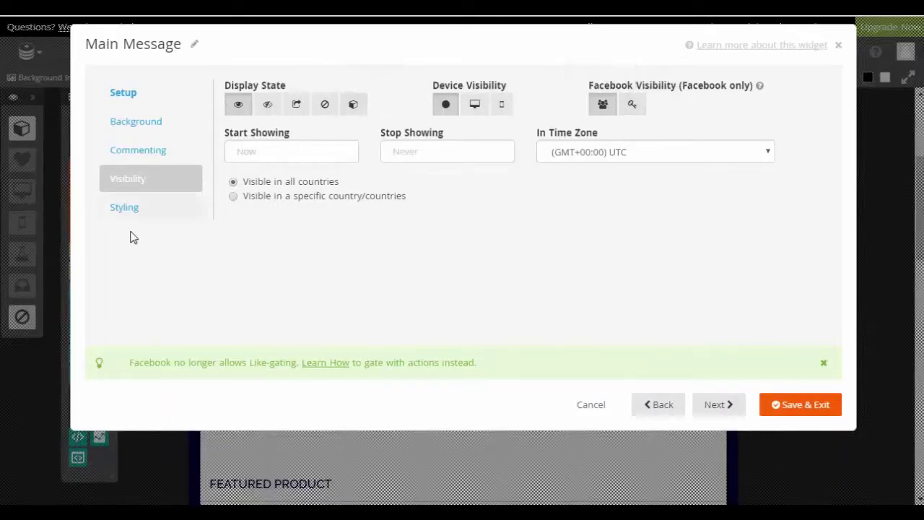
{"action": "left_click", "coordinate": [583, 409]}
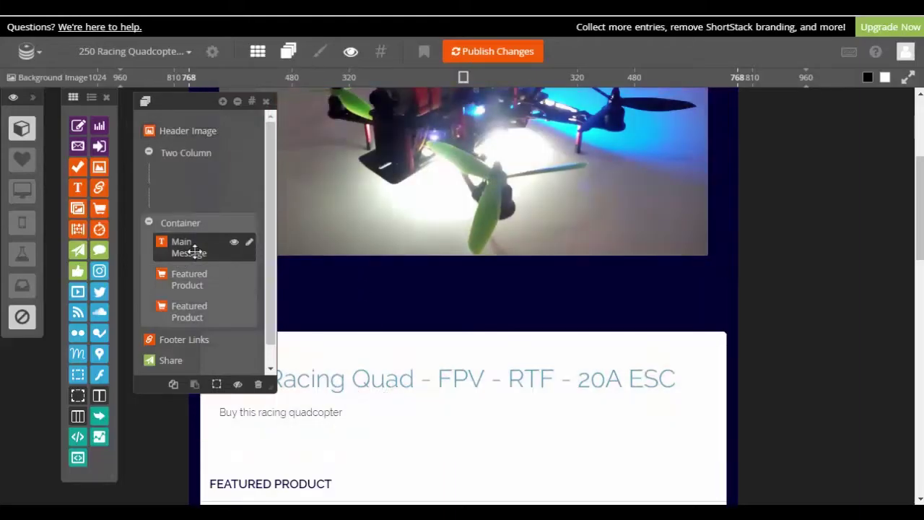
- Examine the Main Message and the two Featured Product sections on the campaign page
{"action": "scroll", "coordinate": [397, 415], "scroll_direction": "down", "scroll_amount": 2}
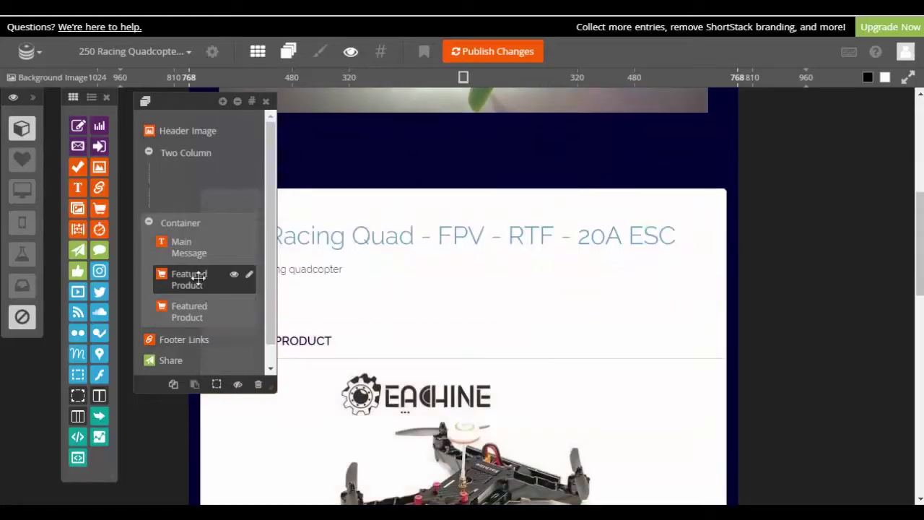
{"action": "scroll", "coordinate": [390, 412], "scroll_direction": "down", "scroll_amount": 5}
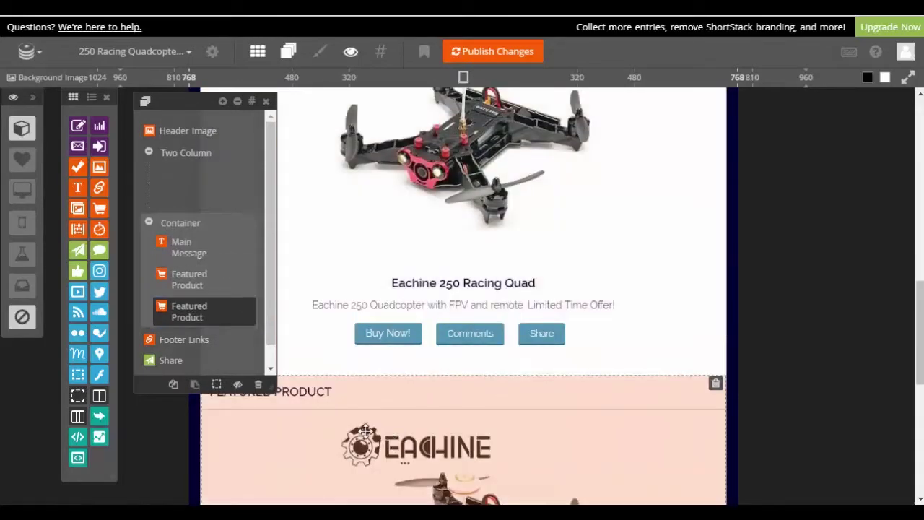
{"action": "scroll", "coordinate": [395, 437], "scroll_direction": "down", "scroll_amount": 2}
{"action": "scroll", "coordinate": [413, 404], "scroll_direction": "down", "scroll_amount": 1}
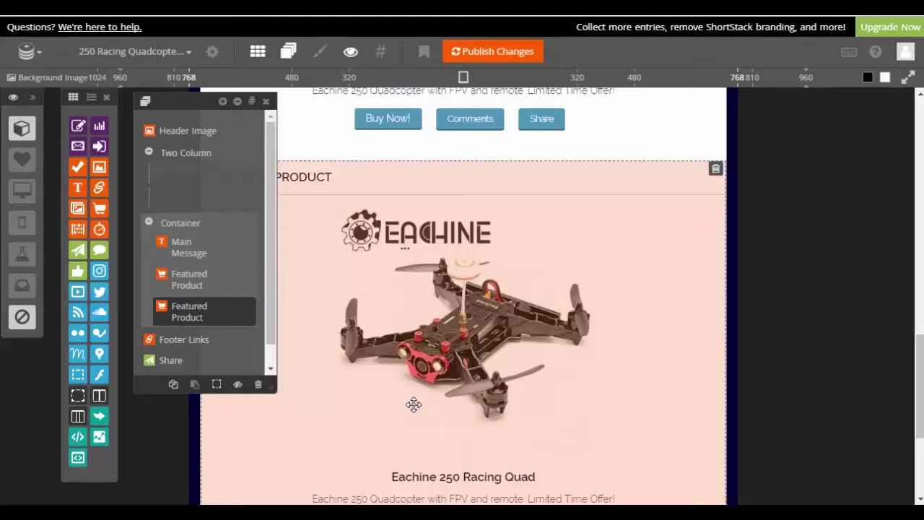
{"action": "scroll", "coordinate": [442, 395], "scroll_direction": "up", "scroll_amount": 6}
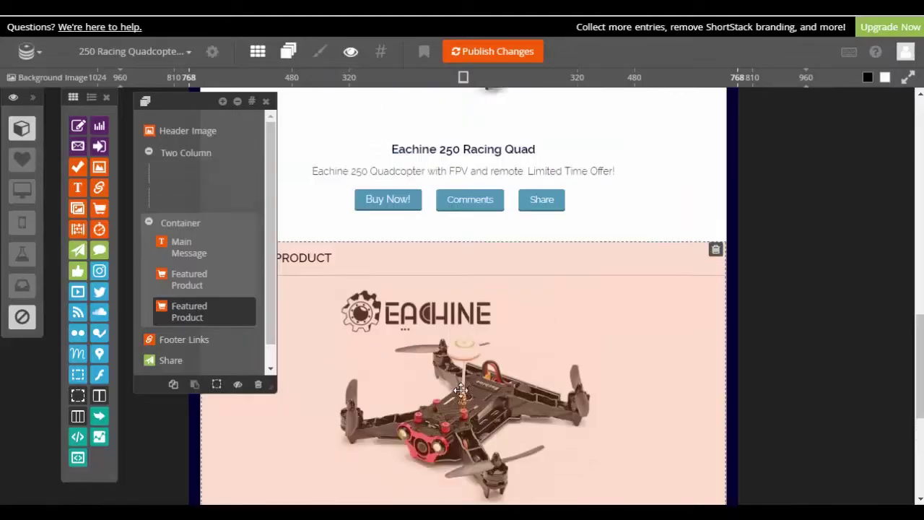
{"action": "scroll", "coordinate": [463, 377], "scroll_direction": "up", "scroll_amount": 4}
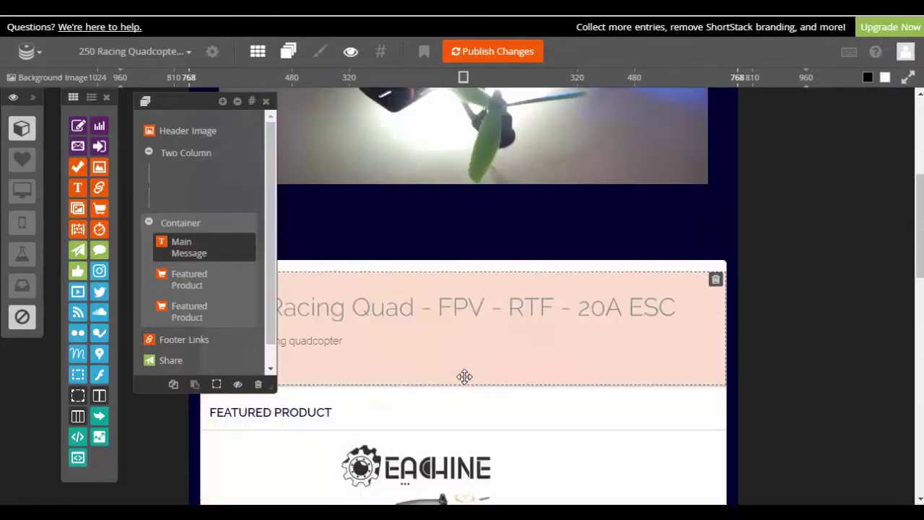
{"action": "scroll", "coordinate": [458, 374], "scroll_direction": "down", "scroll_amount": 3}
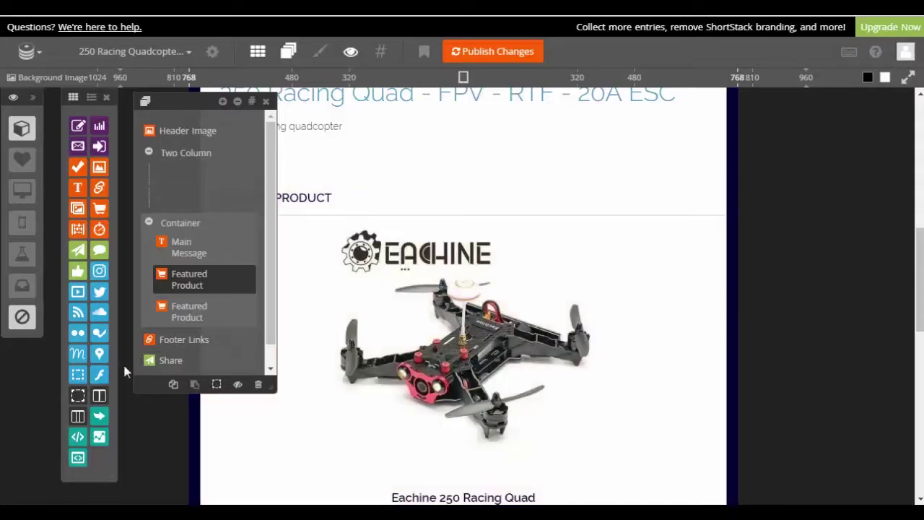
- Try adding another Action widget near the end of the widget list and discard it without saving
{"action": "left_click_drag", "start_coordinate": [98, 423], "coordinate": [175, 361]}
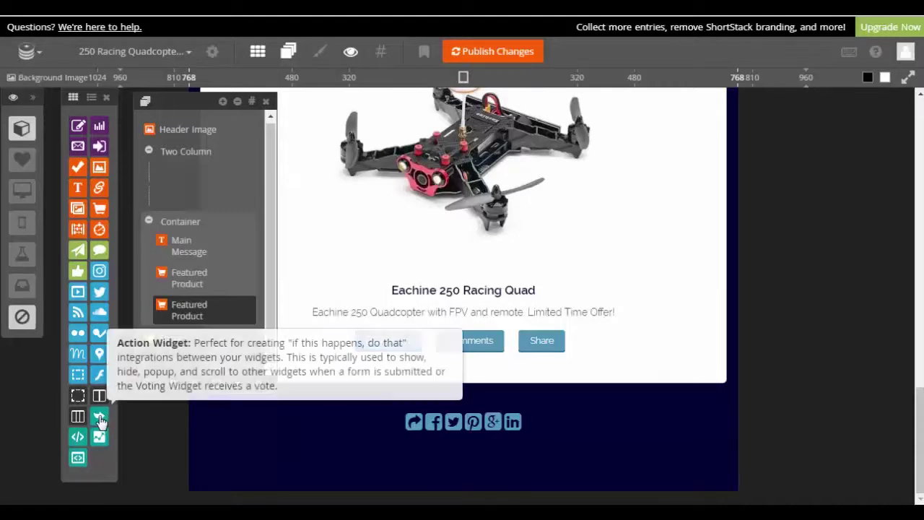
{"action": "left_click_drag", "start_coordinate": [99, 416], "coordinate": [176, 355]}
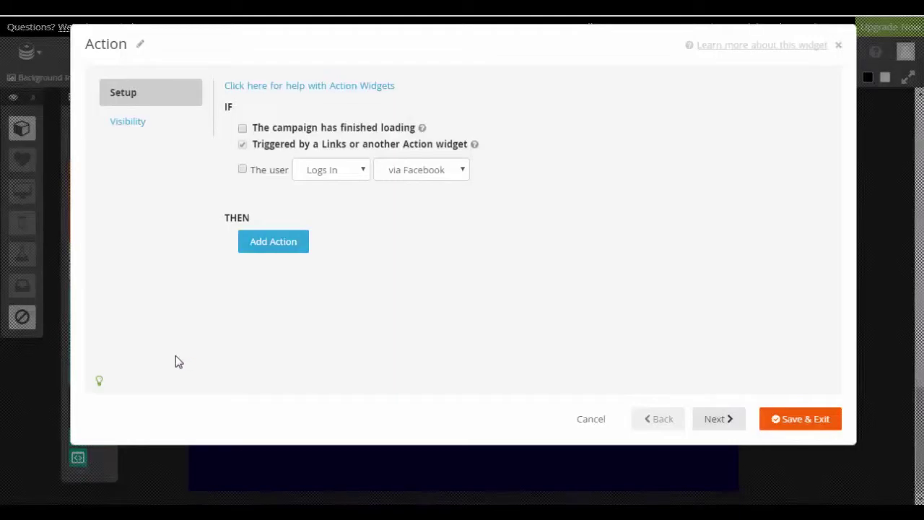
{"action": "left_click", "coordinate": [591, 419]}
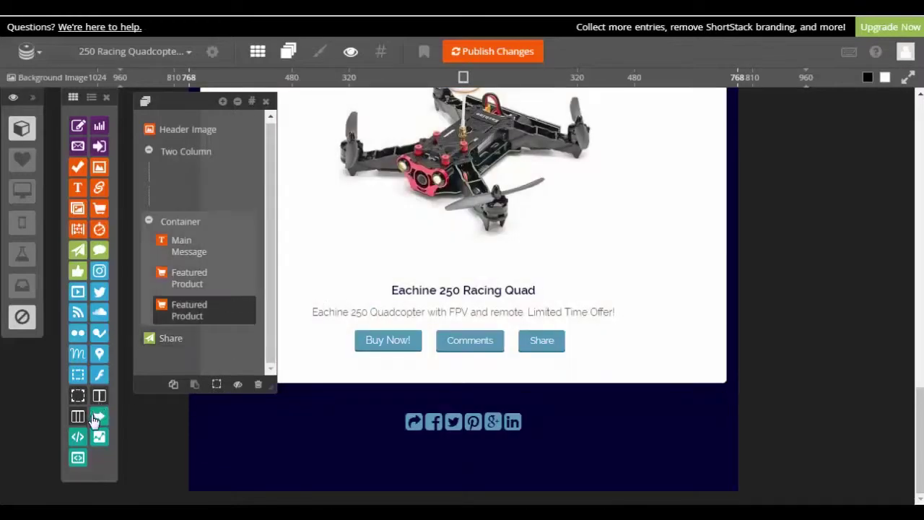
{"action": "left_click_drag", "start_coordinate": [106, 401], "coordinate": [175, 344]}
{"action": "left_click", "coordinate": [137, 438]}
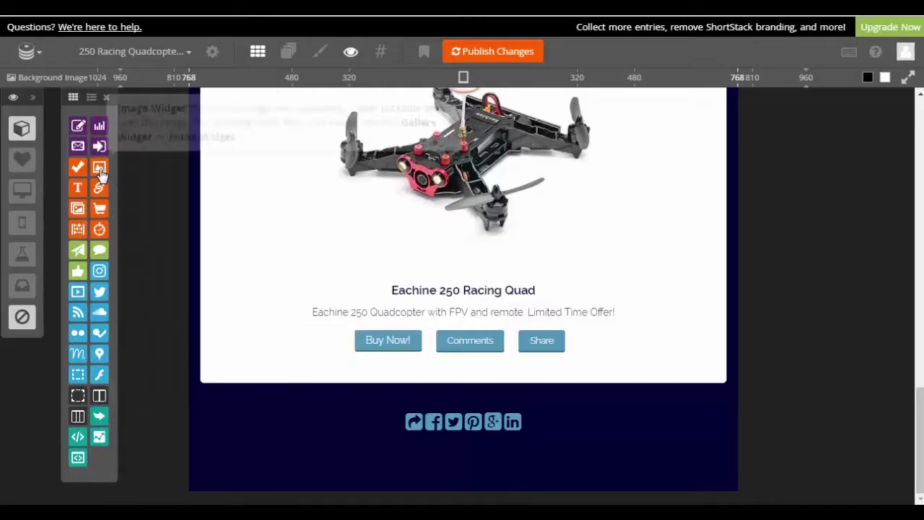
- Insert one Three Column Layout at the end of the white container and another between the container and the share icons
{"action": "mouse_move", "coordinate": [99, 207]}
{"action": "left_mouse_down"}
{"action": "mouse_move", "coordinate": [234, 275]}
{"action": "mouse_move", "coordinate": [409, 446]}
{"action": "mouse_move", "coordinate": [130, 263]}
{"action": "mouse_move", "coordinate": [105, 211]}
{"action": "left_mouse_up"}
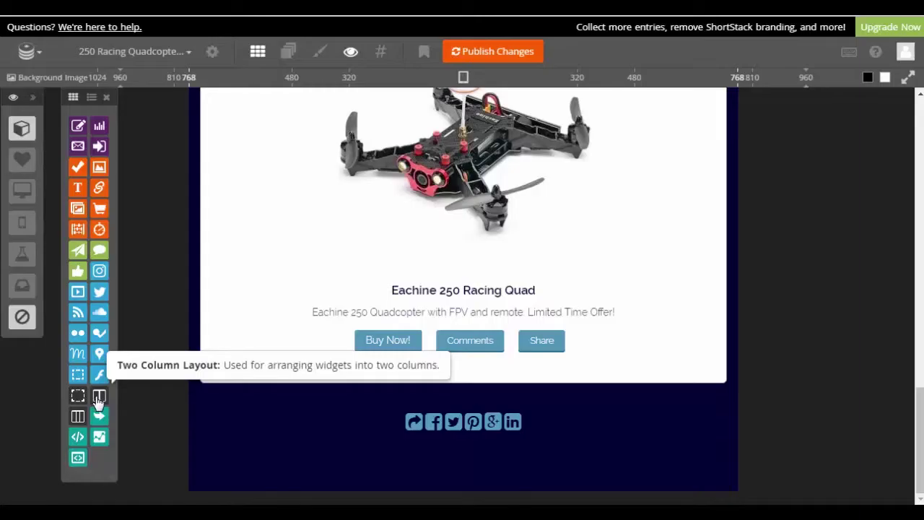
{"action": "left_click_drag", "start_coordinate": [78, 416], "coordinate": [295, 412]}
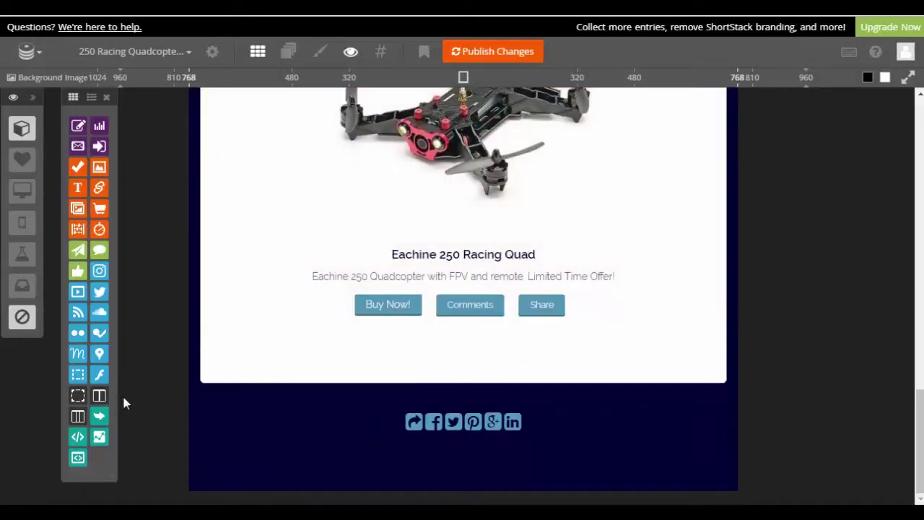
{"action": "left_click_drag", "start_coordinate": [78, 416], "coordinate": [348, 472]}
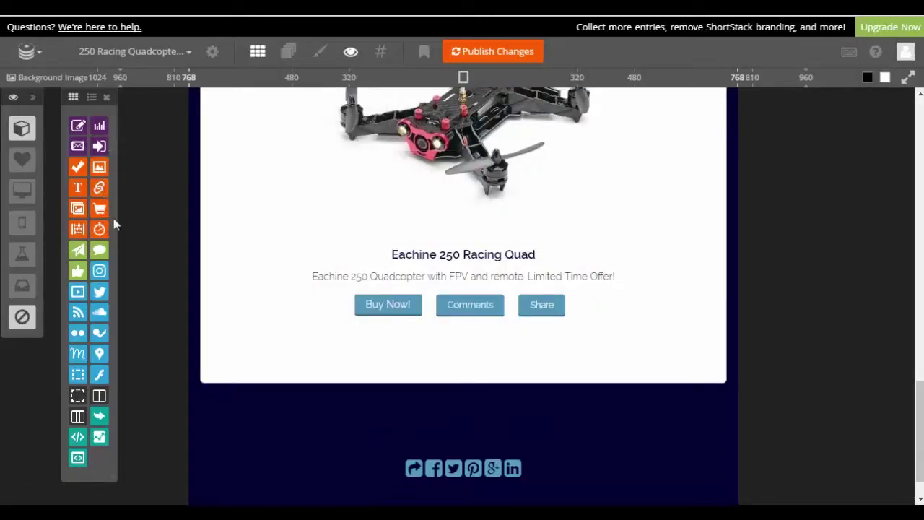
- Add a Product widget to the first column of the layout above the share icons, with an item titled "example 2"
{"action": "left_click_drag", "start_coordinate": [99, 208], "coordinate": [264, 468]}
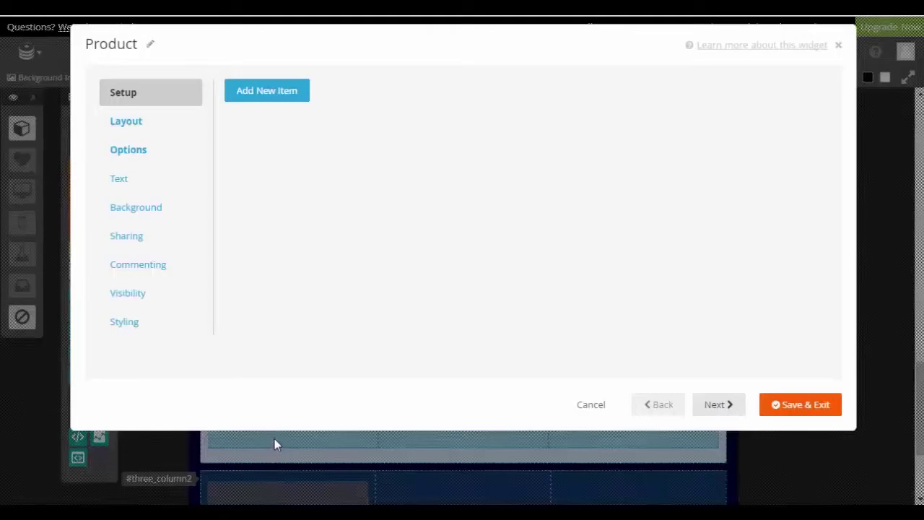
{"action": "left_click", "coordinate": [264, 95]}
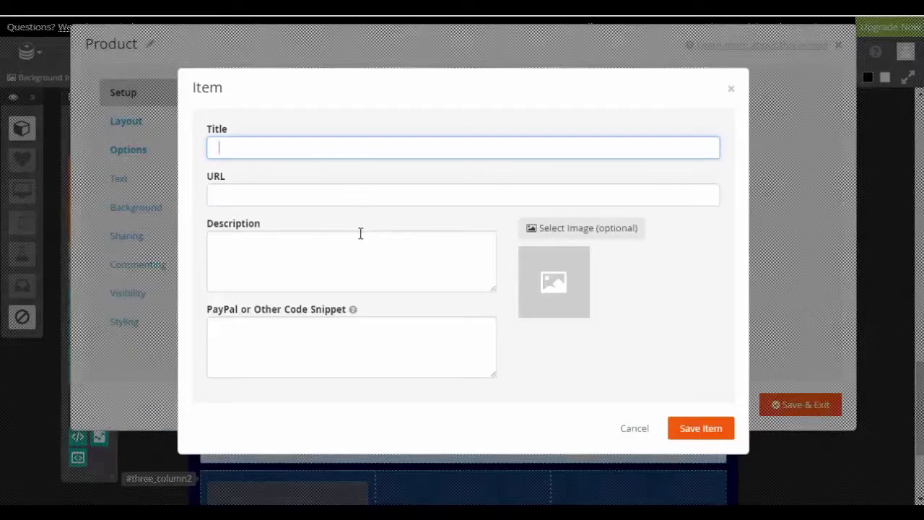
{"action": "type", "text": "example 2"}
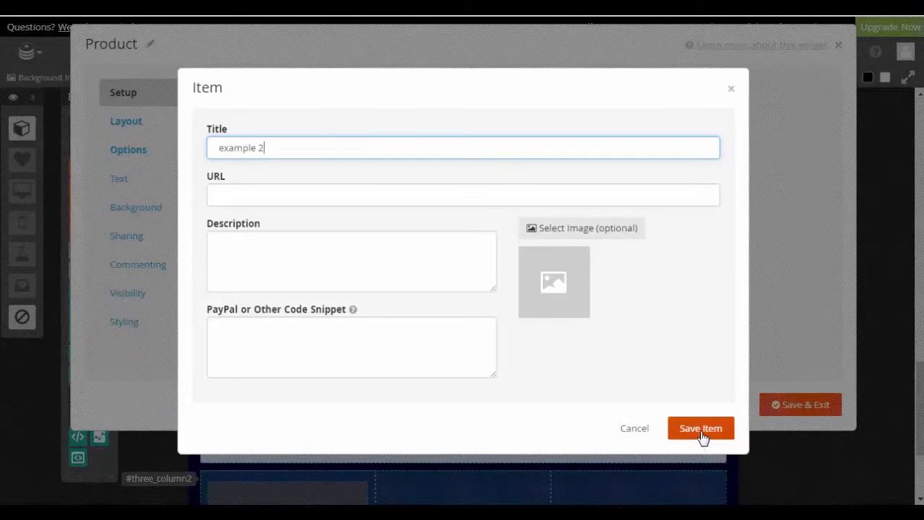
{"action": "left_click", "coordinate": [701, 431]}
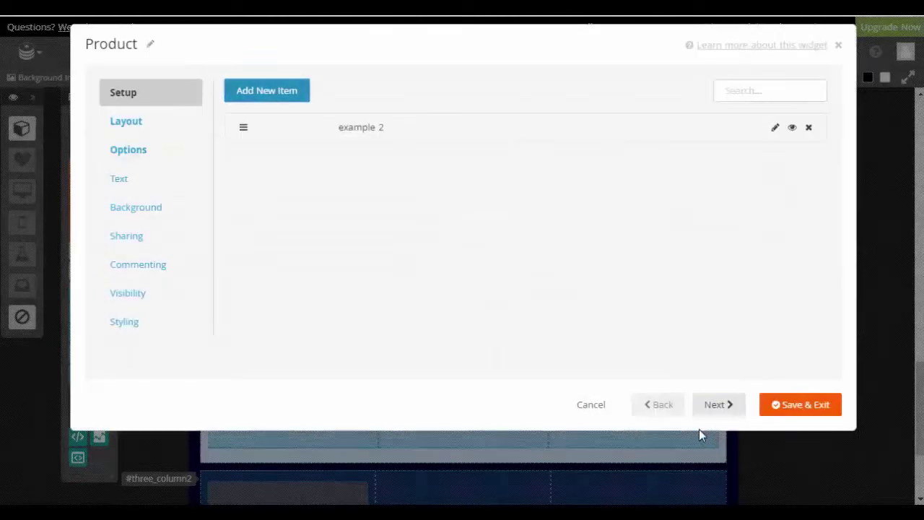
{"action": "left_click", "coordinate": [800, 404]}
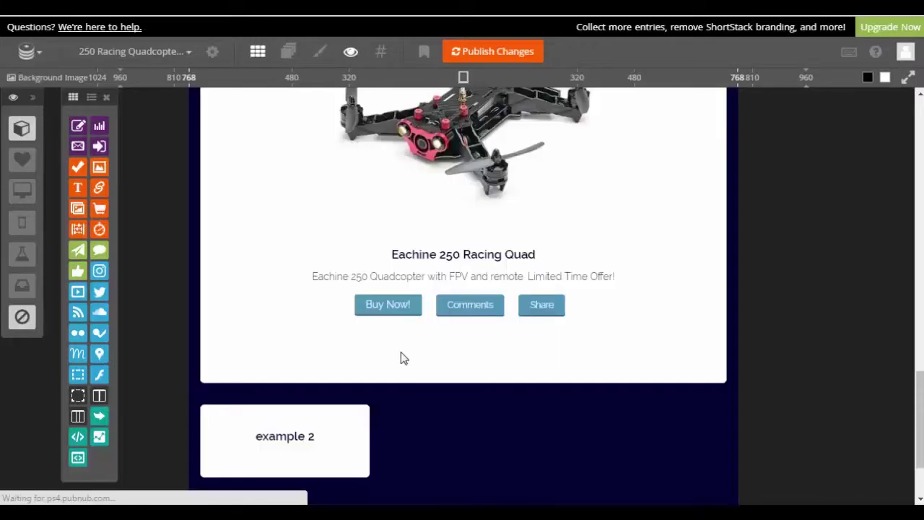
- Add a Product widget without items to the Three Column Layout inside the white container and save it
{"action": "scroll", "coordinate": [400, 357], "scroll_direction": "down", "scroll_amount": 2}
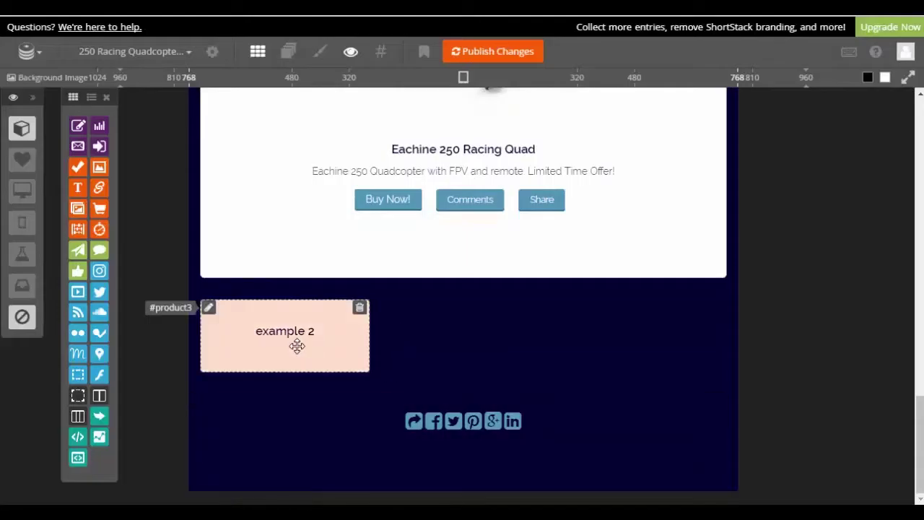
{"action": "scroll", "coordinate": [398, 390], "scroll_direction": "up", "scroll_amount": 4}
{"action": "scroll", "coordinate": [392, 289], "scroll_direction": "down", "scroll_amount": 4}
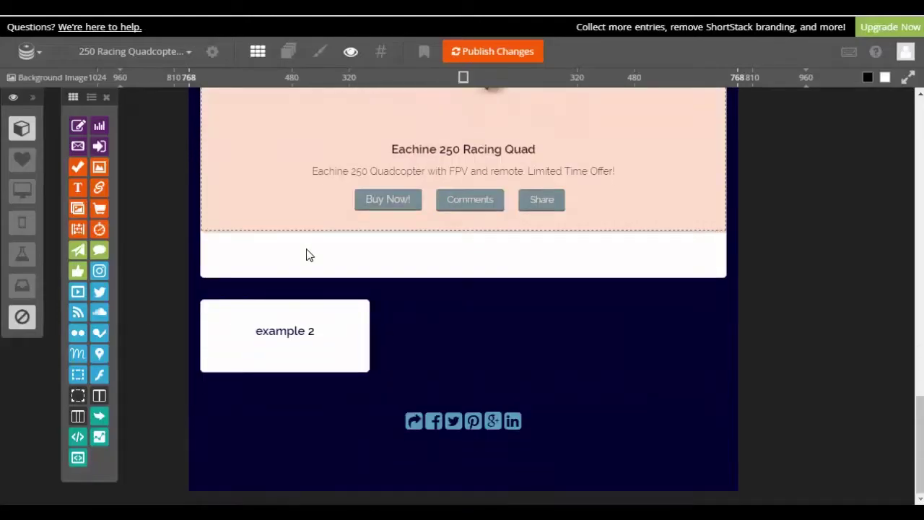
{"action": "left_click", "coordinate": [384, 261]}
{"action": "left_click_drag", "start_coordinate": [100, 209], "coordinate": [230, 316]}
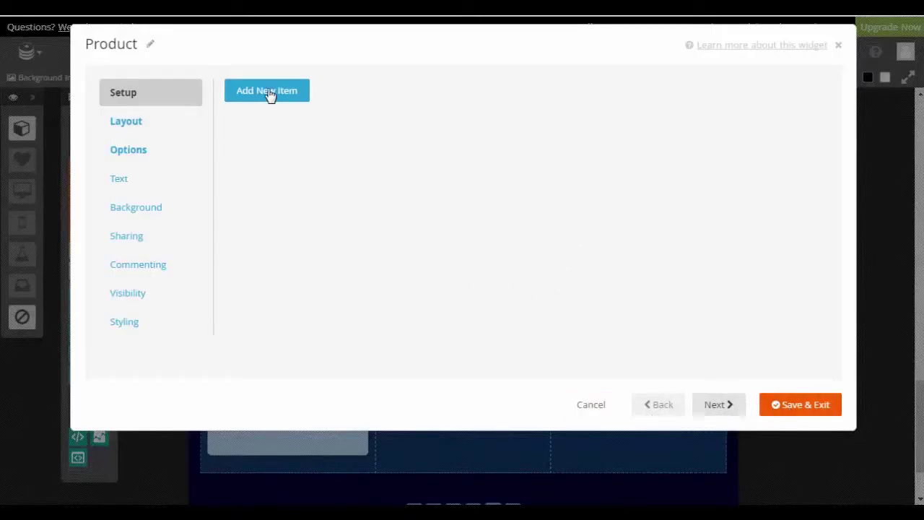
{"action": "left_click", "coordinate": [806, 406]}
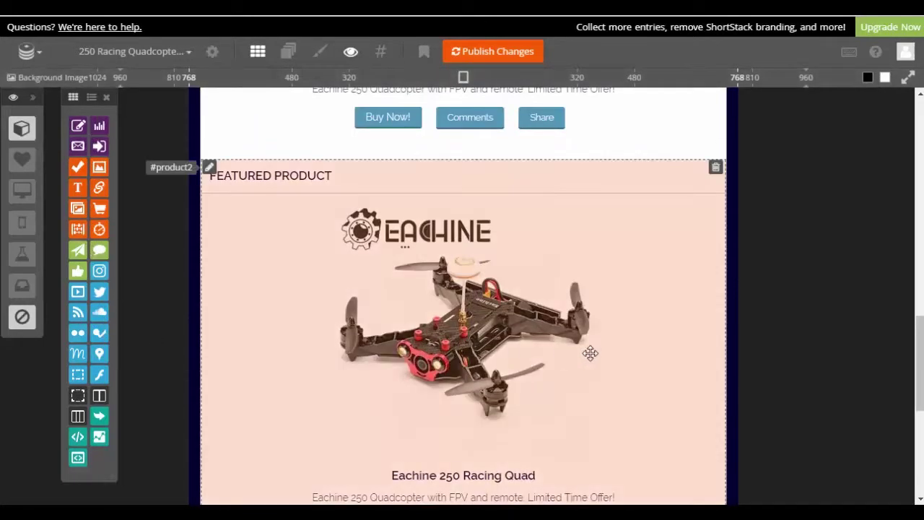
{"action": "scroll", "coordinate": [606, 354], "scroll_direction": "up", "scroll_amount": 3}
{"action": "scroll", "coordinate": [738, 330], "scroll_direction": "up", "scroll_amount": 3}
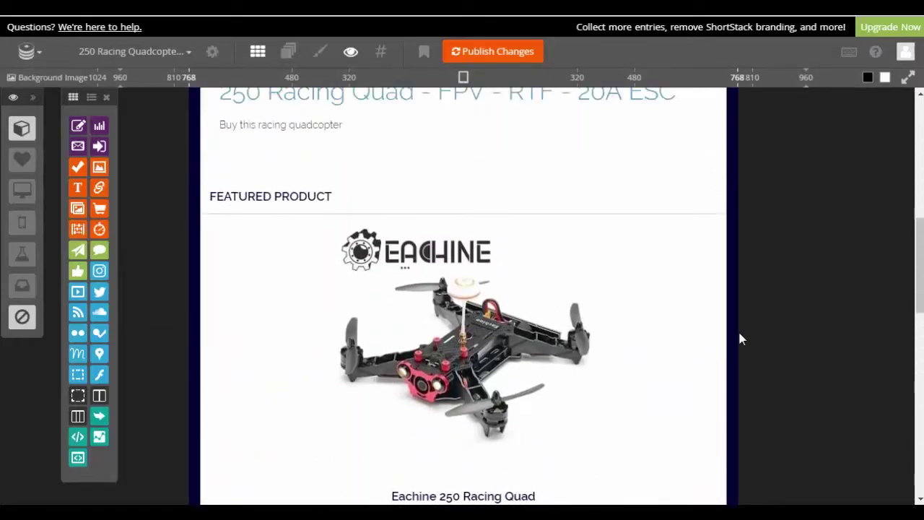
{"action": "scroll", "coordinate": [739, 334], "scroll_direction": "up", "scroll_amount": 5}
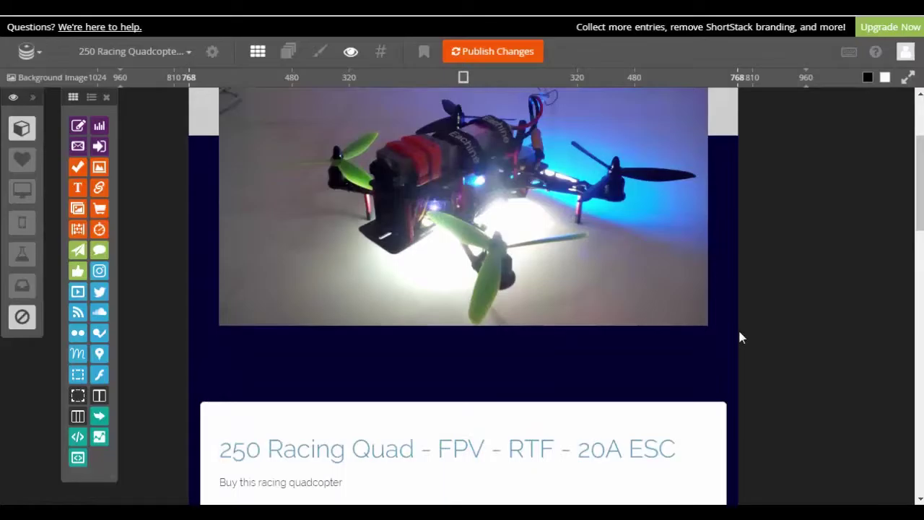
{"action": "scroll", "coordinate": [740, 336], "scroll_direction": "up", "scroll_amount": 4}
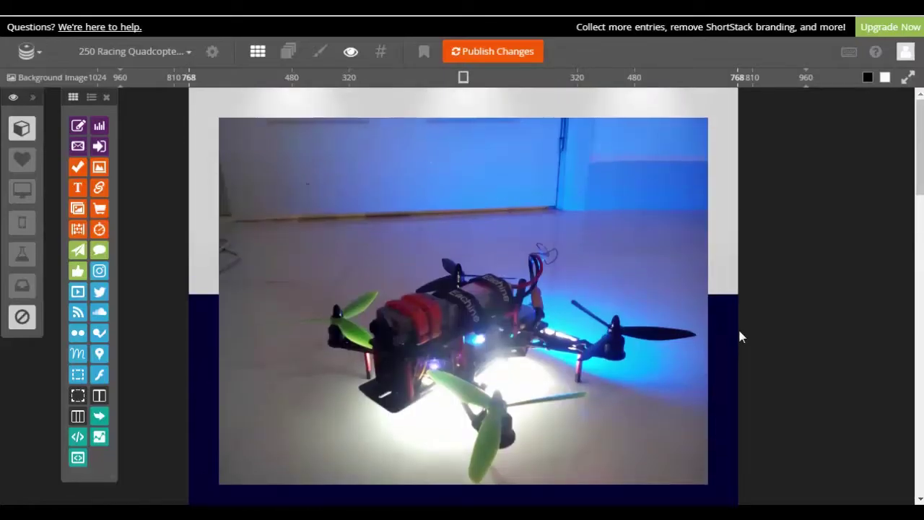